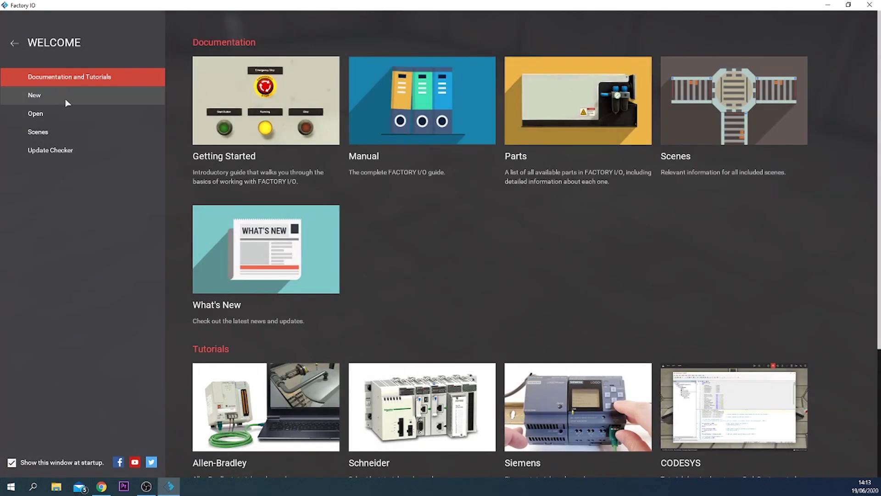
# Step: Create a new scene and place a 6 m belt conveyor on the floor, rotated about its vertical axis
pyautogui.click(64, 101)
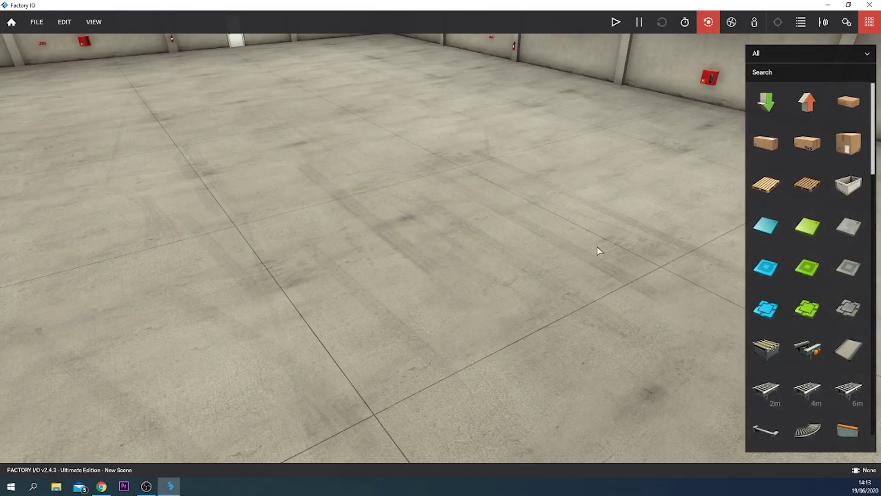
pyautogui.scroll(-7, 826, 261)
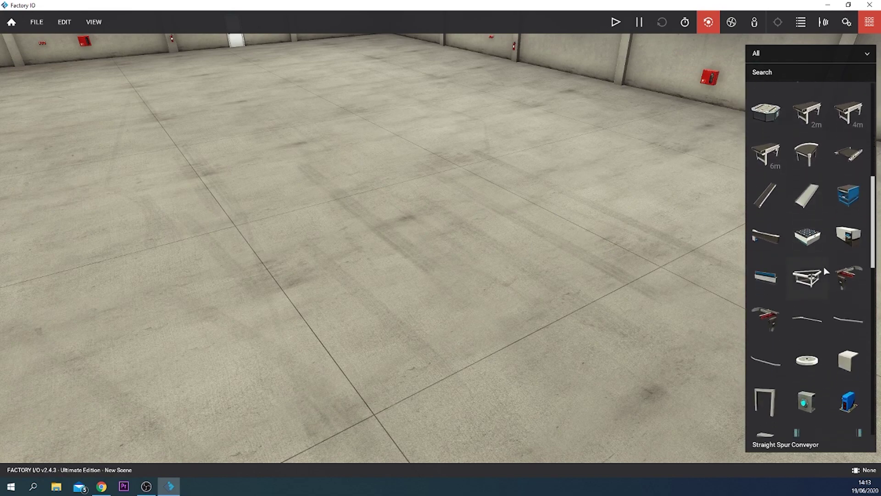
pyautogui.scroll(1, 827, 213)
pyautogui.moveTo(766, 222); pyautogui.dragTo(446, 242)
pyautogui.rightClick(447, 242)
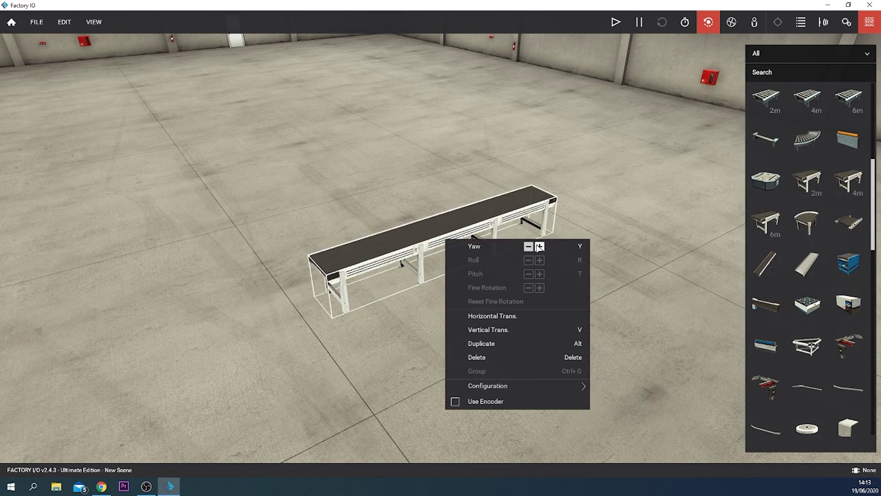
pyautogui.click(538, 247)
pyautogui.scroll(5, 368, 180)
pyautogui.moveTo(297, 203); pyautogui.dragTo(541, 322, button='middle')
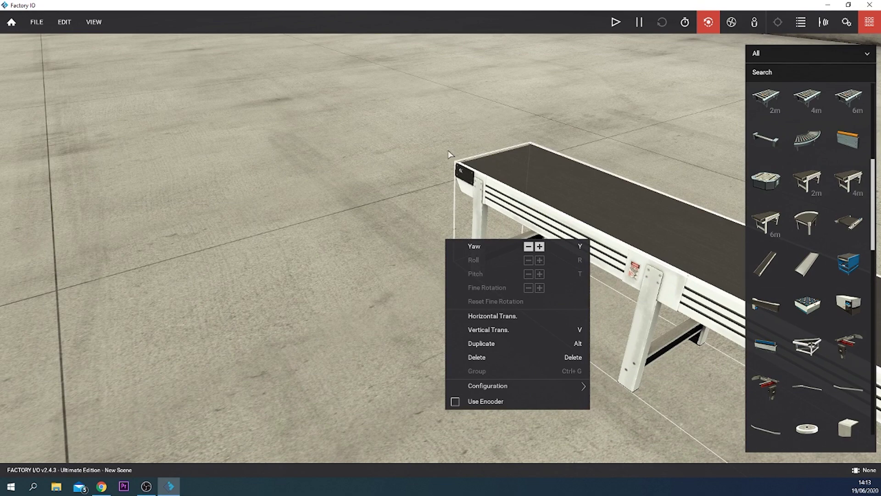
pyautogui.click(396, 178)
pyautogui.scroll(-4, 538, 212)
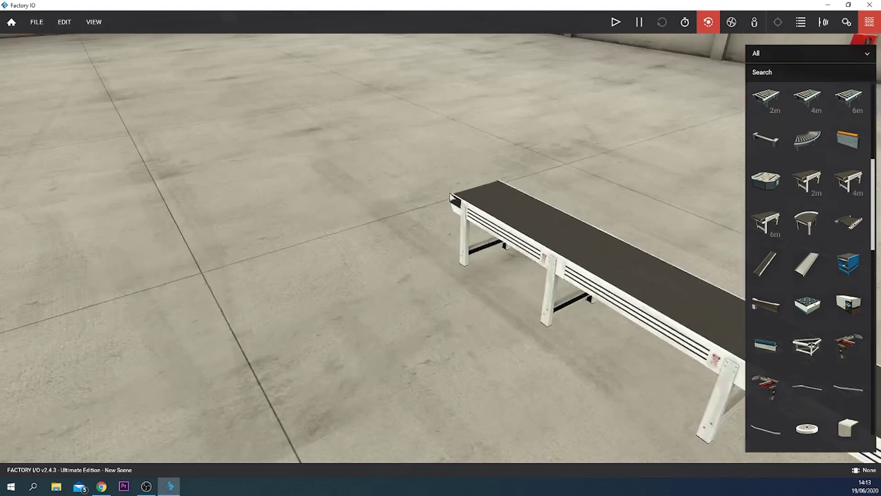
# Step: Place a curved belt conveyor at the far end of the 6 m conveyor, rotated to continue its belt around the corner
pyautogui.moveTo(811, 226); pyautogui.dragTo(448, 184)
pyautogui.rightClick(440, 209)
pyautogui.click(532, 214)
pyautogui.click(531, 214)
# Step: Set the curved belt conveyor's configuration to Counterclockwise
pyautogui.rightClick(449, 183)
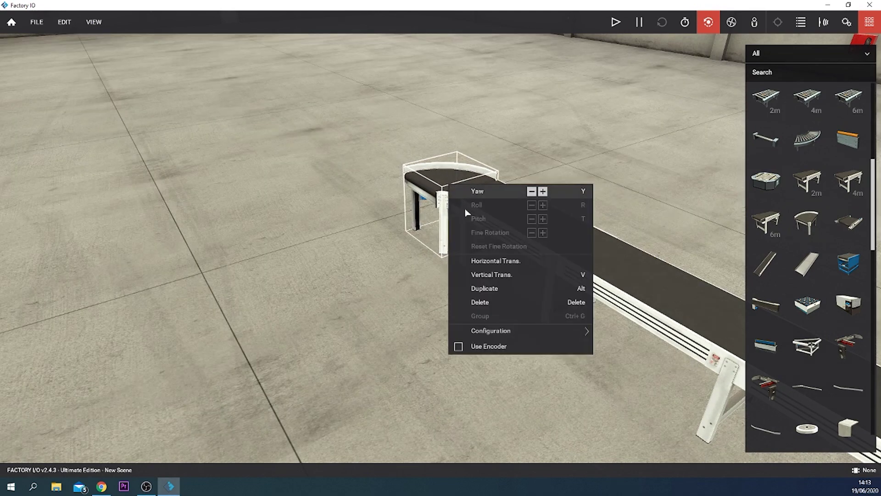
pyautogui.moveTo(530, 332)
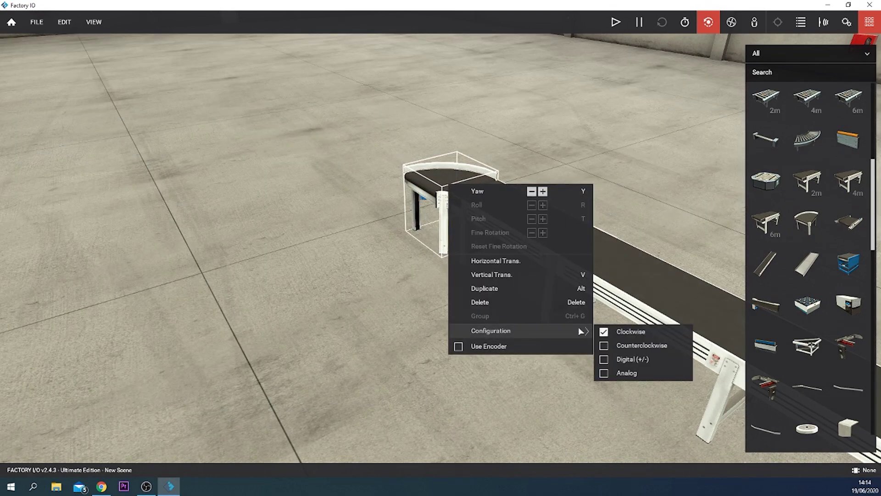
pyautogui.click(623, 345)
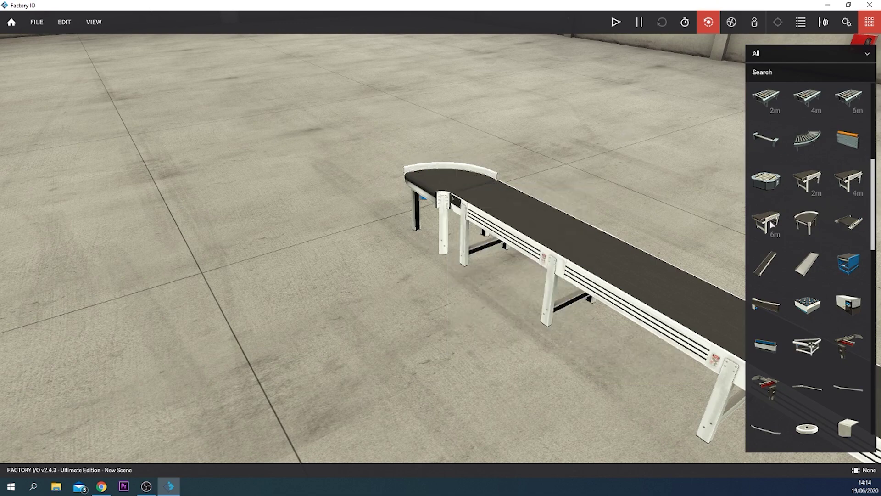
# Step: Place a 2 m belt conveyor at the free end of the curve, rotated and aligned to carry on its belt
pyautogui.moveTo(817, 183); pyautogui.dragTo(375, 238)
pyautogui.rightClick(373, 217)
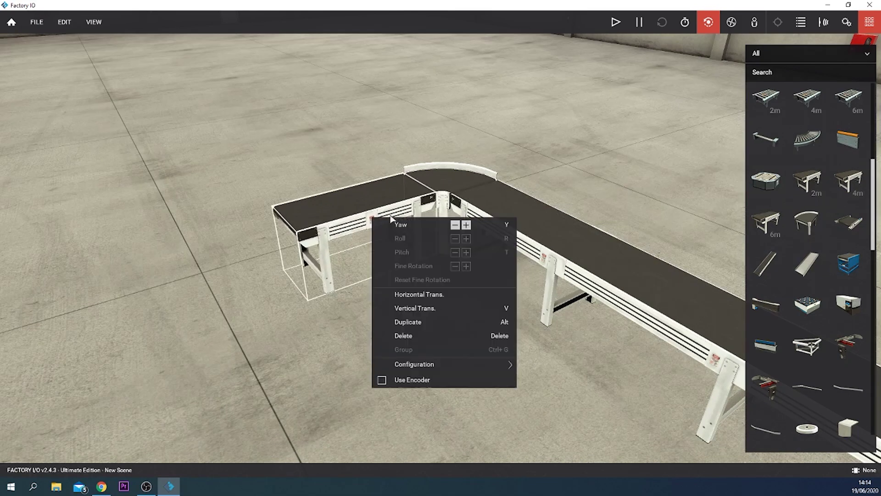
pyautogui.click(467, 224)
pyautogui.click(467, 224)
pyautogui.moveTo(385, 200); pyautogui.dragTo(375, 202)
pyautogui.moveTo(394, 202); pyautogui.dragTo(622, 390, button='right')
pyautogui.moveTo(622, 390); pyautogui.dragTo(234, 235, button='middle')
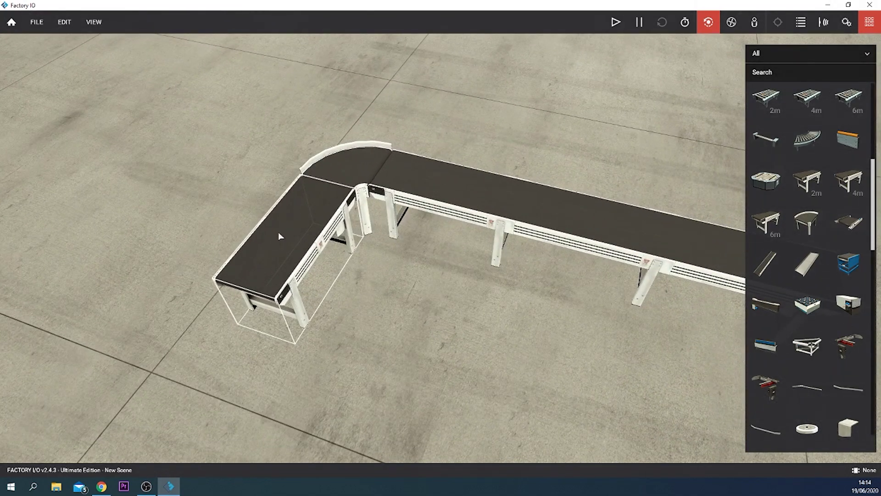
# Step: Duplicate the 2 m conveyor twice and place the copies parallel to it, ending at the side of the 6 m conveyor
pyautogui.scroll(7, 800, 244)
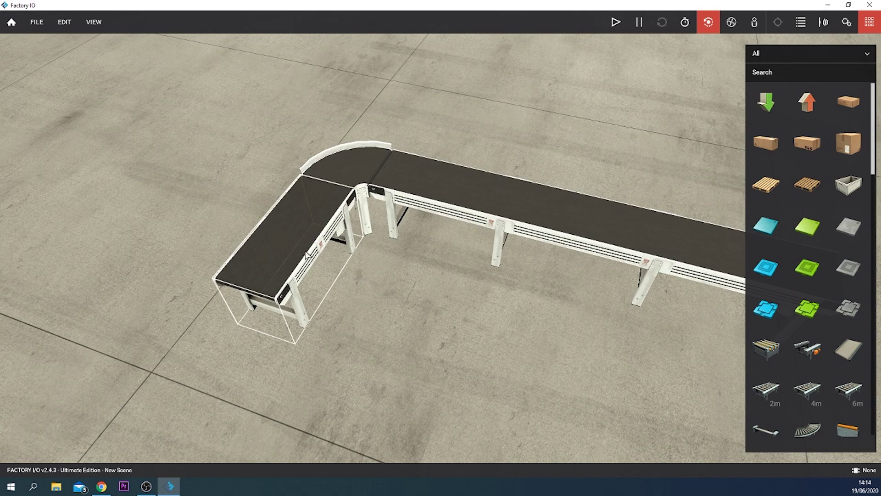
pyautogui.hotkey('ctrl', 'v')
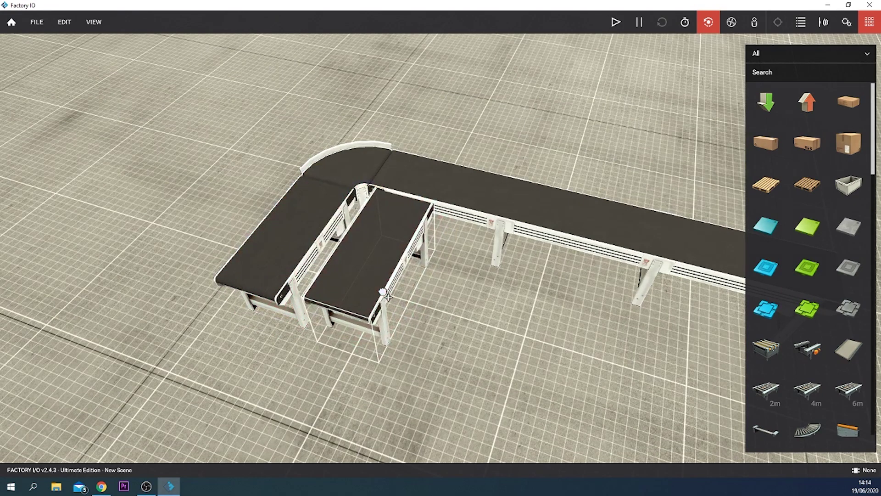
pyautogui.click(386, 295)
pyautogui.moveTo(389, 274); pyautogui.dragTo(480, 263, button='right')
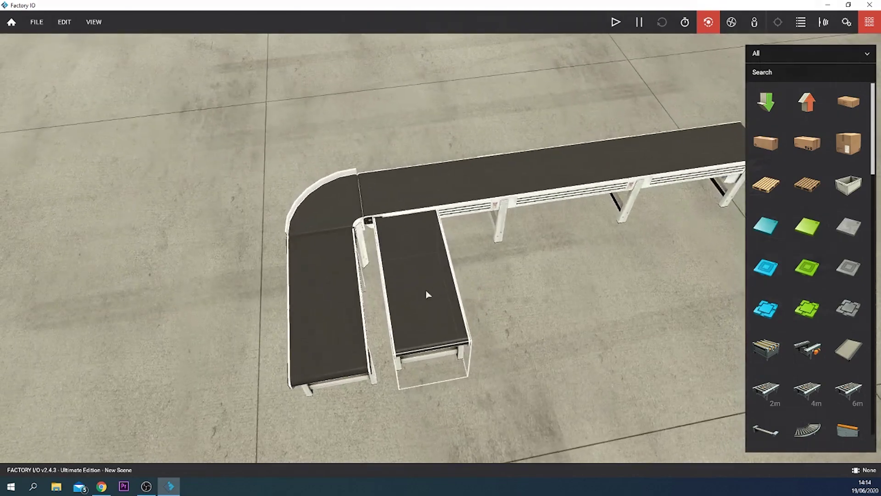
pyautogui.moveTo(426, 290); pyautogui.dragTo(498, 295)
pyautogui.moveTo(608, 257); pyautogui.dragTo(423, 339, button='right')
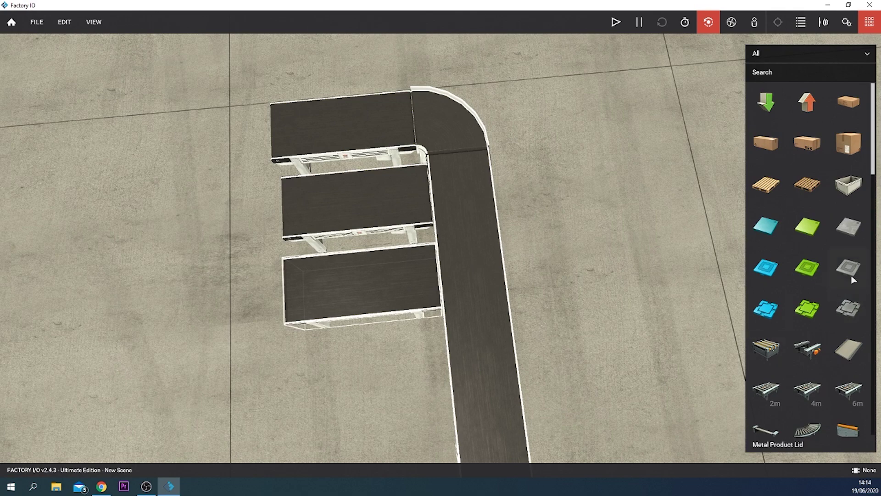
# Step: Add a pusher beside the 6 m conveyor near the curve, on the side opposite the 2 m conveyors
pyautogui.scroll(-4, 811, 293)
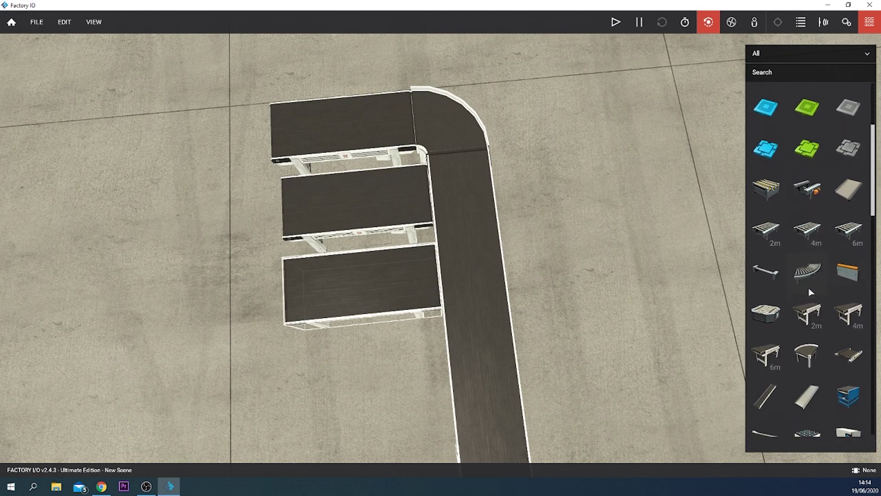
pyautogui.scroll(-3, 806, 338)
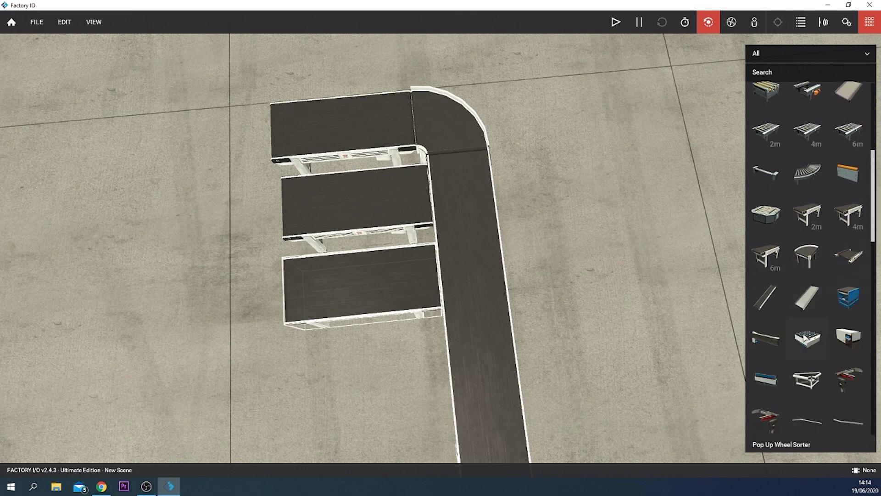
pyautogui.moveTo(848, 303); pyautogui.dragTo(543, 182)
pyautogui.moveTo(553, 243); pyautogui.dragTo(657, 282, button='right')
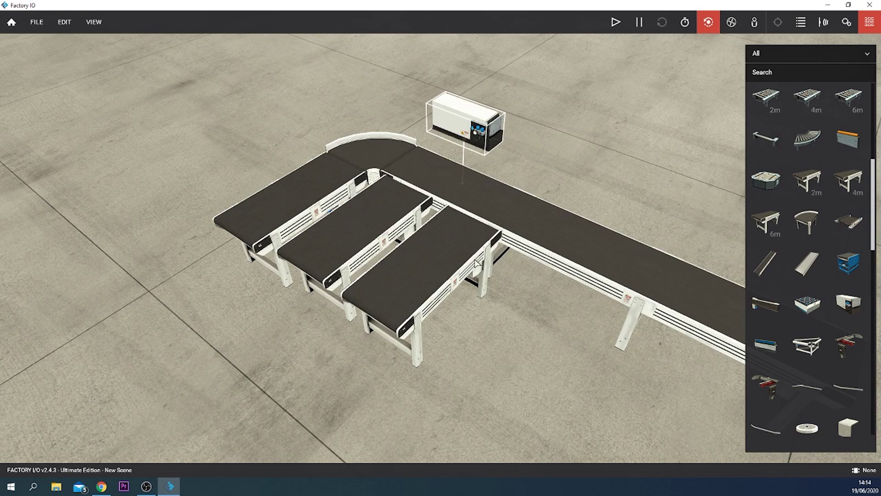
pyautogui.moveTo(564, 131); pyautogui.dragTo(294, 106, button='right')
pyautogui.moveTo(559, 176); pyautogui.dragTo(527, 181)
pyautogui.moveTo(527, 181); pyautogui.dragTo(530, 168, button='right')
# Step: Rotate the pusher to face across the 6 m conveyor and move it against the belt's edge, opposite the middle 2 m conveyor
pyautogui.rightClick(529, 168)
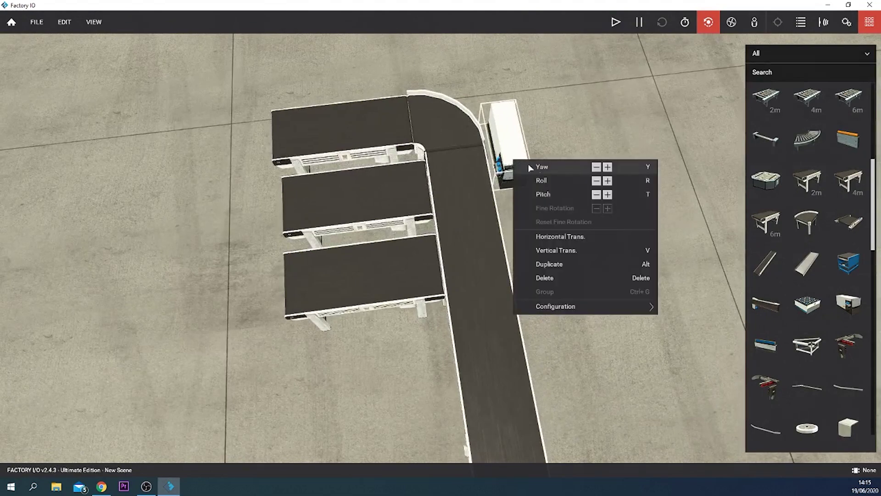
pyautogui.click(609, 169)
pyautogui.rightClick(570, 163)
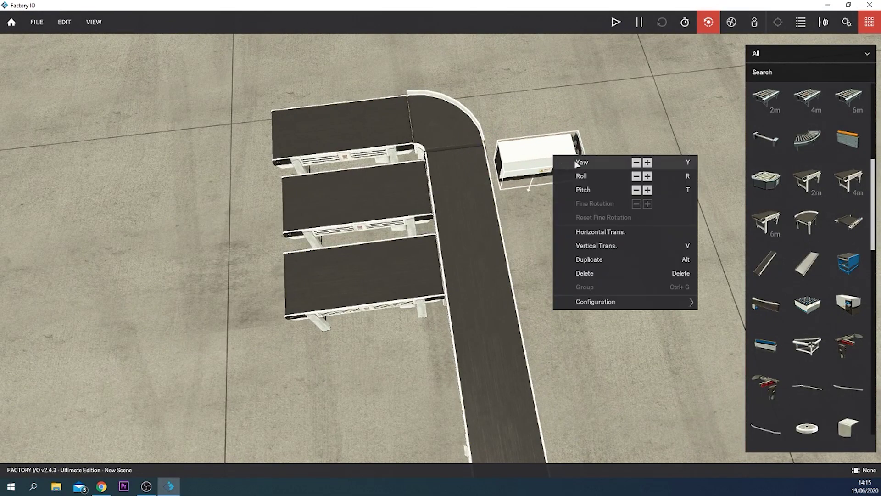
pyautogui.doubleClick(648, 164)
pyautogui.moveTo(528, 162); pyautogui.dragTo(504, 160)
pyautogui.moveTo(505, 161); pyautogui.dragTo(511, 128, button='right')
pyautogui.moveTo(531, 200); pyautogui.dragTo(532, 210)
pyautogui.moveTo(407, 190); pyautogui.dragTo(587, 199, button='right')
# Step: Place a Vision Sensor above the 6 m conveyor next to the pusher, looking down onto the belt
pyautogui.scroll(-5, 791, 226)
pyautogui.scroll(-2, 778, 222)
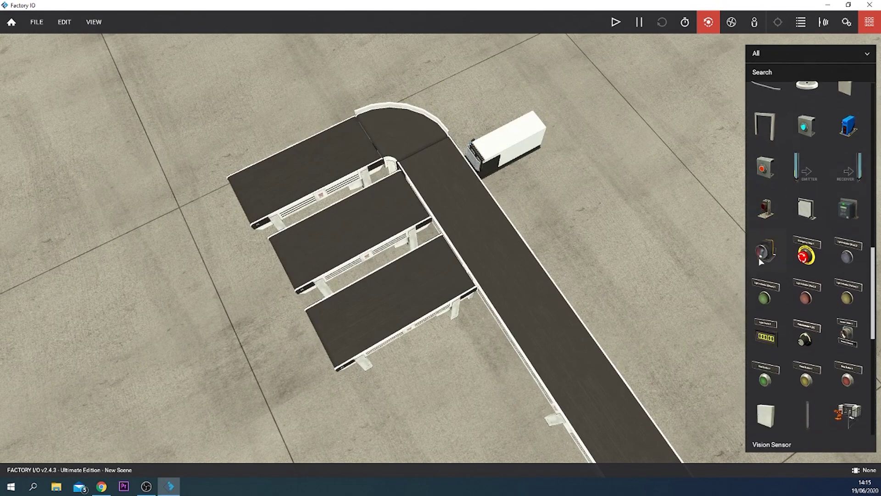
pyautogui.moveTo(767, 254); pyautogui.dragTo(444, 195)
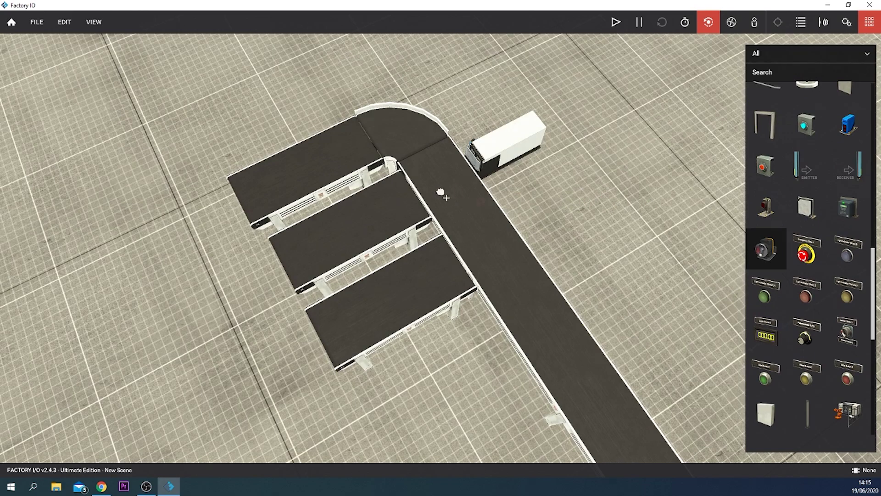
pyautogui.moveTo(518, 210); pyautogui.dragTo(444, 152)
pyautogui.moveTo(445, 184); pyautogui.dragTo(480, 91, button='right')
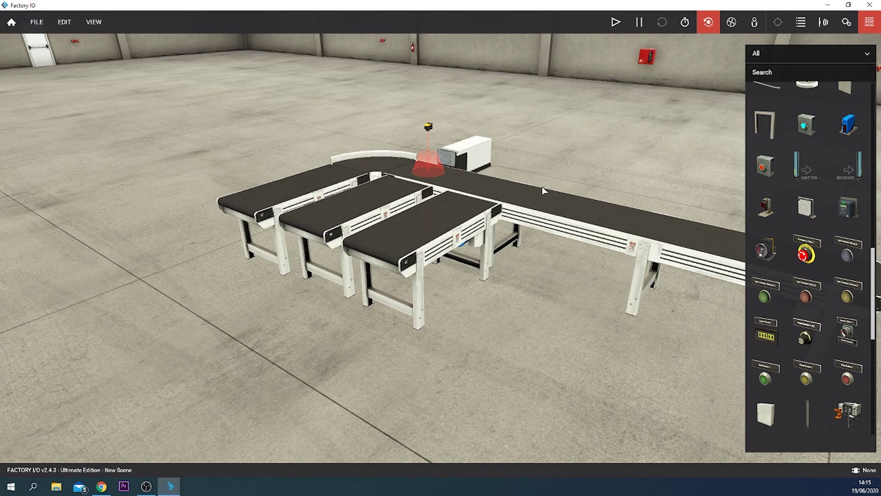
pyautogui.moveTo(517, 146); pyautogui.dragTo(482, 85, button='right')
pyautogui.scroll(5, 477, 71)
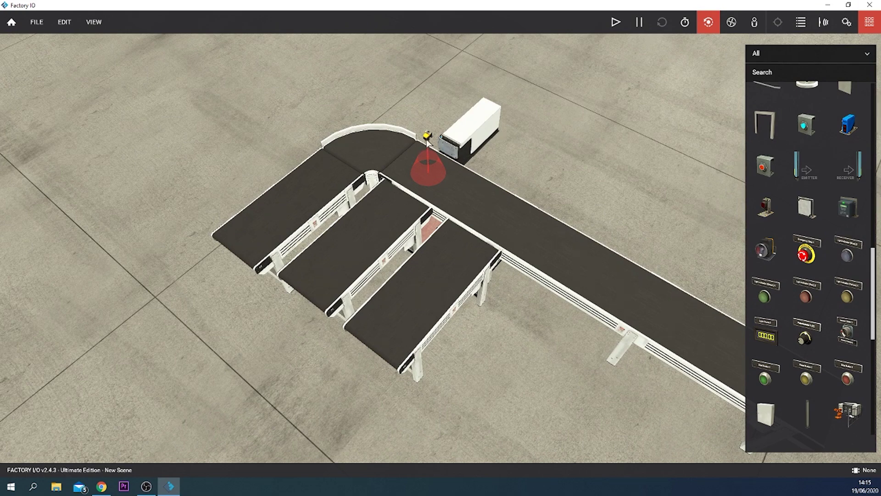
# Step: Examine the vision sensor's configuration options for the part types it can detect
pyautogui.rightClick(428, 141)
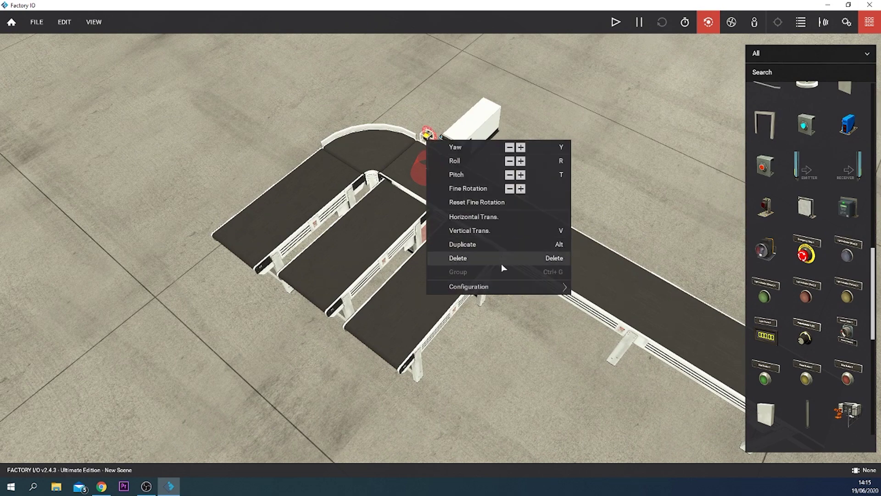
pyautogui.moveTo(507, 287)
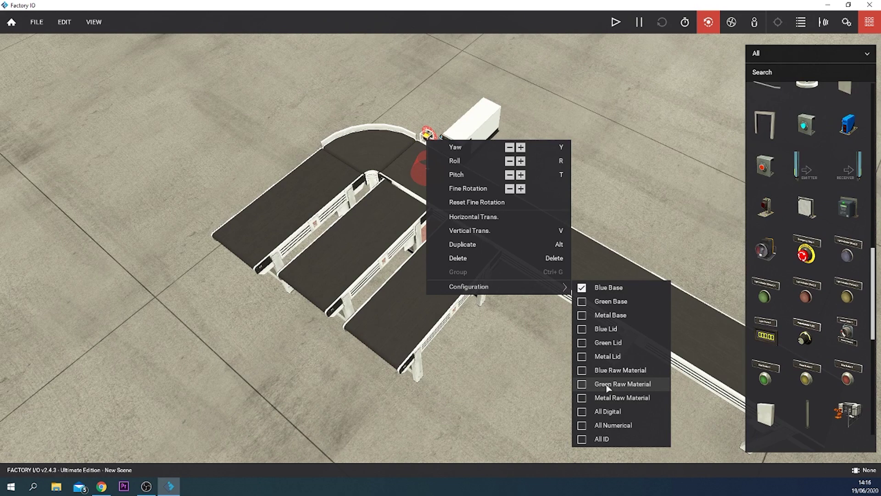
pyautogui.click(585, 89)
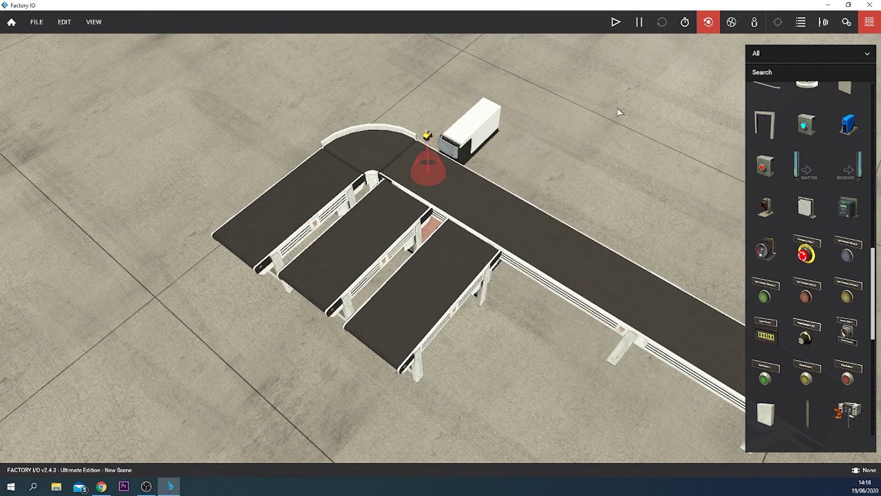
# Step: Place an Emitter on the open end of the 6 m conveyor, rotated and centred over the belt
pyautogui.scroll(4, 587, 106)
pyautogui.scroll(-3, 588, 105)
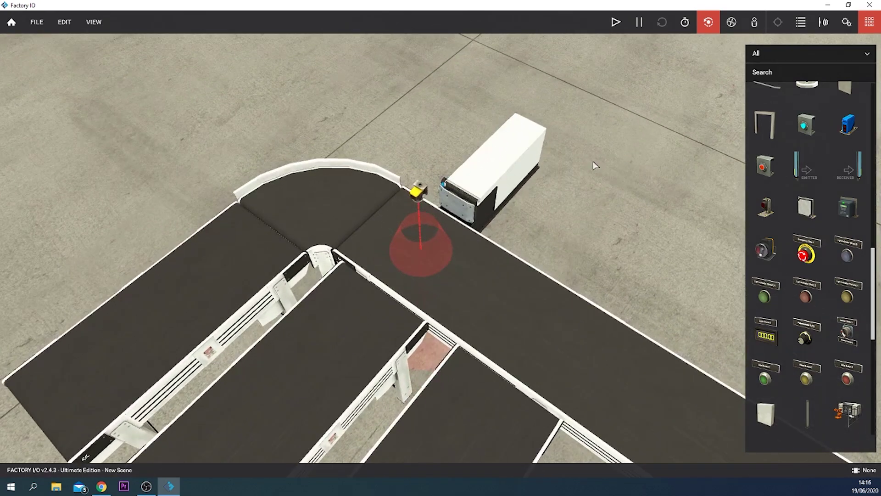
pyautogui.scroll(-5, 605, 184)
pyautogui.scroll(4, 637, 241)
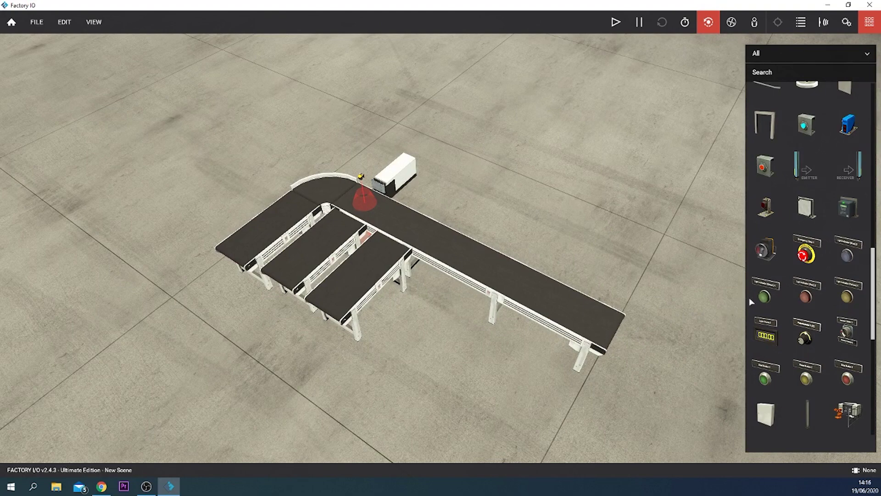
pyautogui.scroll(10, 774, 144)
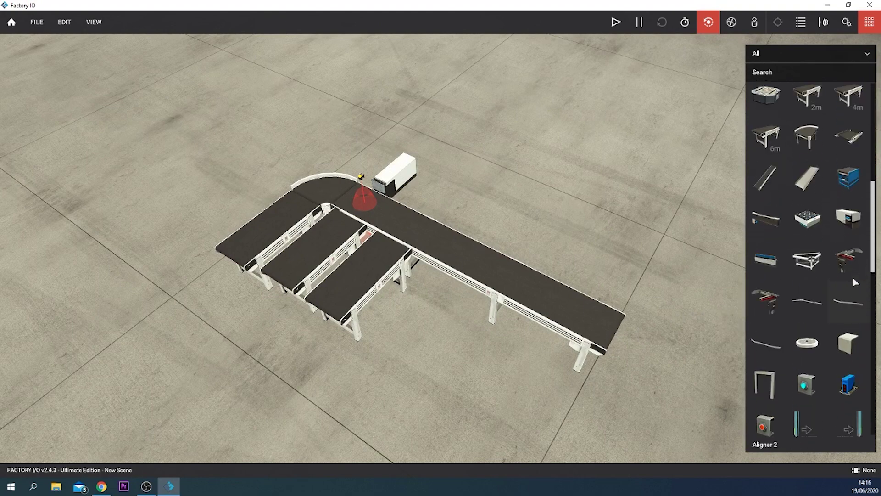
pyautogui.scroll(3, 774, 144)
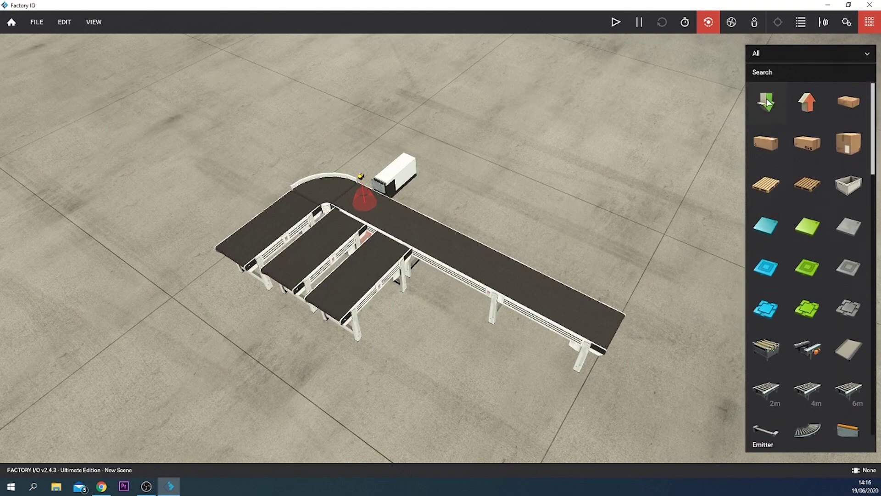
pyautogui.moveTo(768, 98); pyautogui.dragTo(582, 311)
pyautogui.rightClick(583, 314)
pyautogui.click(679, 70)
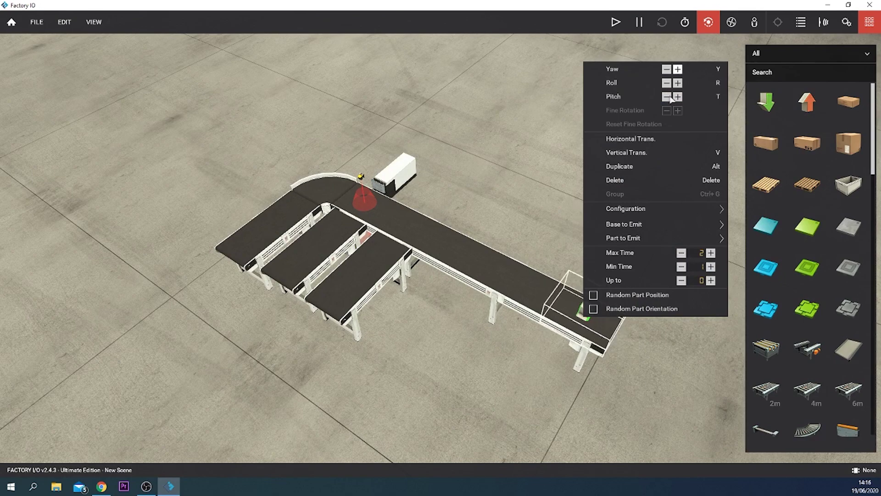
pyautogui.click(588, 316)
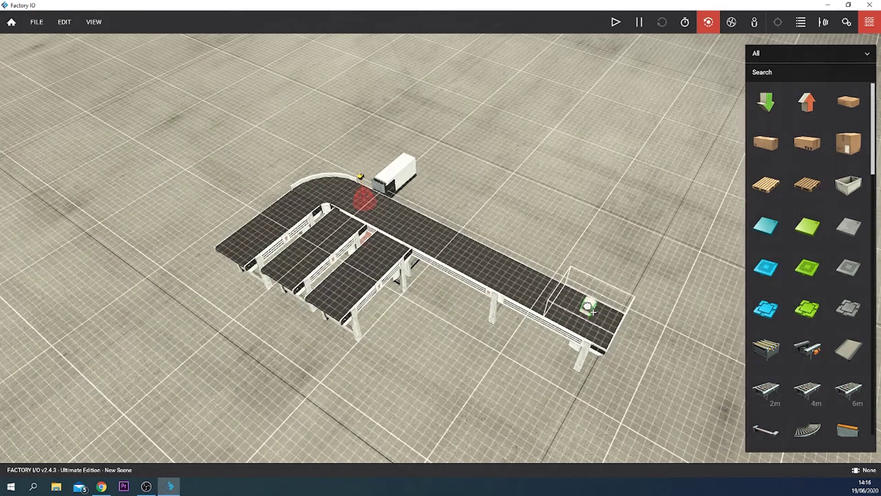
pyautogui.moveTo(589, 307); pyautogui.dragTo(590, 307)
# Step: Examine the emitter's settings for the parts to emit
pyautogui.moveTo(640, 354); pyautogui.dragTo(513, 357, button='right')
pyautogui.rightClick(513, 360)
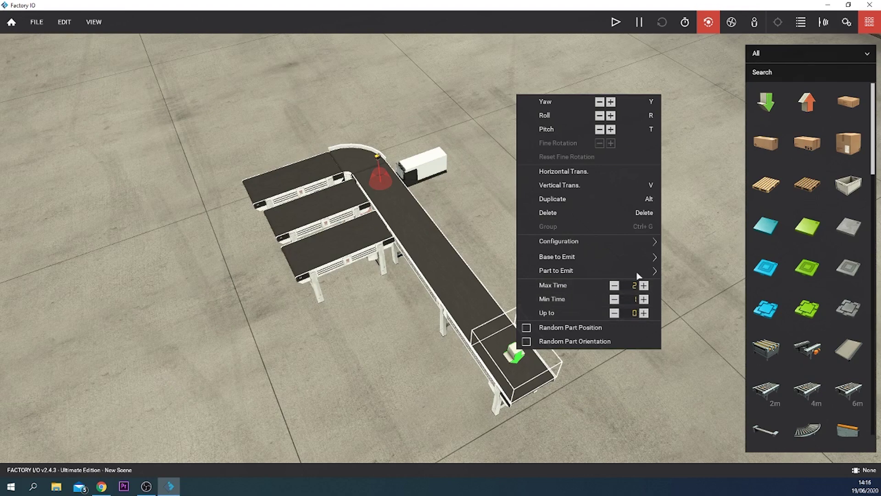
pyautogui.moveTo(639, 274)
pyautogui.click(497, 204)
pyautogui.moveTo(472, 179); pyautogui.dragTo(541, 233, button='middle')
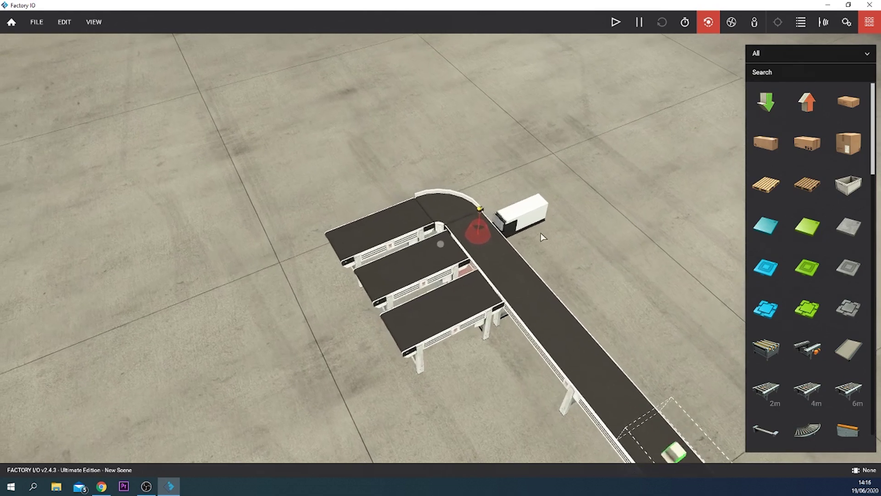
pyautogui.scroll(5, 541, 233)
pyautogui.moveTo(731, 236); pyautogui.dragTo(623, 222, button='right')
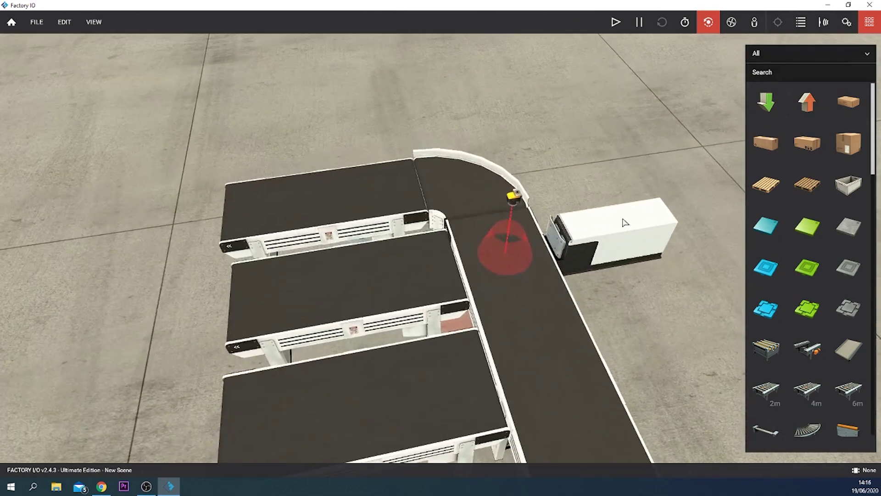
# Step: Stop the emitter from putting Pallet and Square Pallet bases under the parts it emits
pyautogui.click(513, 201)
pyautogui.scroll(-5, 593, 235)
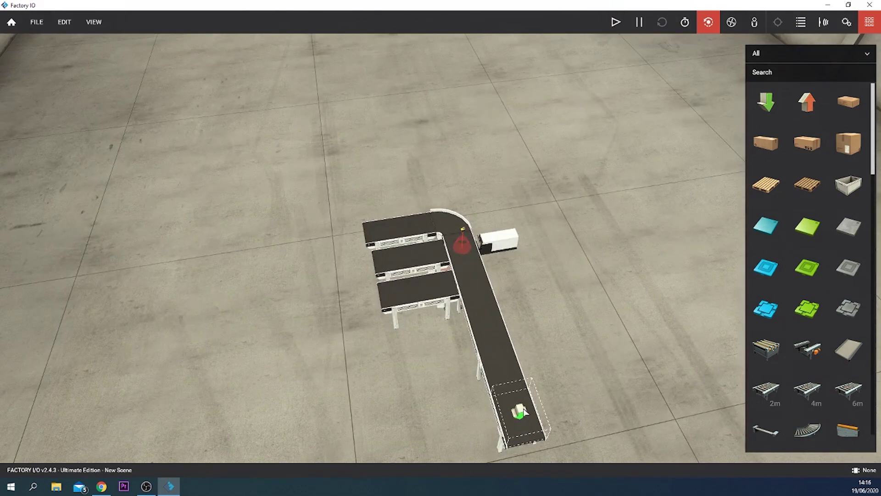
pyautogui.click(521, 411)
pyautogui.rightClick(522, 411)
pyautogui.moveTo(596, 321)
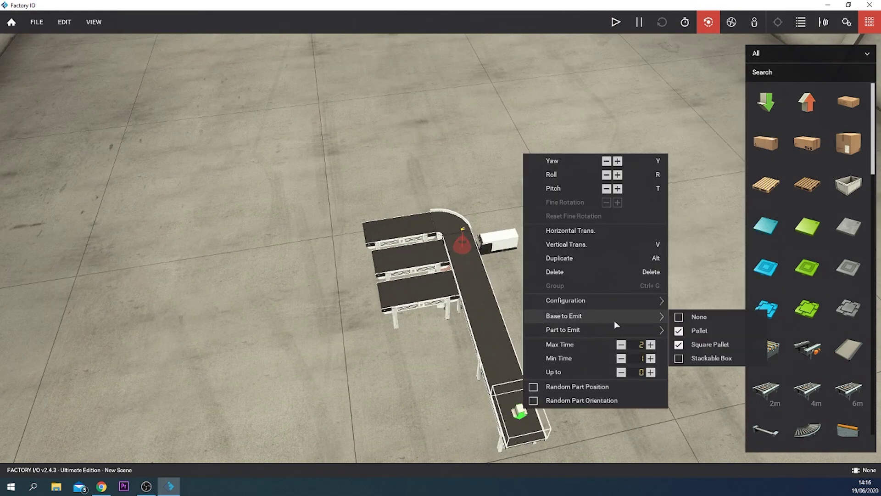
pyautogui.click(695, 333)
# Step: Limit the emitter's parts to Blue, Green and Metal Raw Material, excluding all box types
pyautogui.moveTo(597, 330)
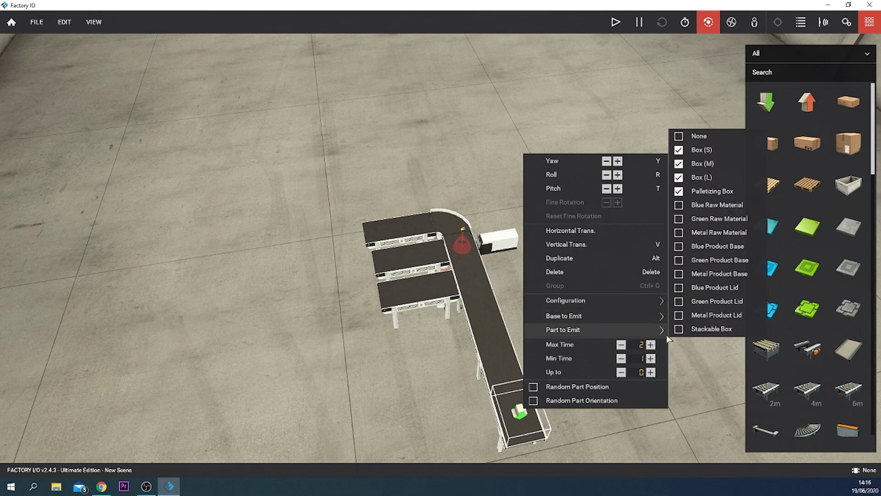
pyautogui.click(689, 164)
pyautogui.click(694, 177)
pyautogui.click(700, 191)
pyautogui.click(702, 205)
pyautogui.click(709, 219)
pyautogui.click(709, 232)
pyautogui.click(424, 381)
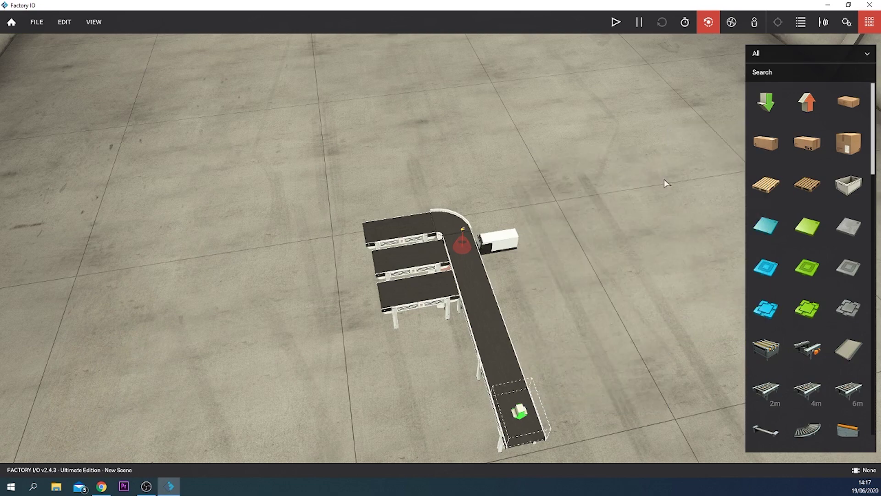
# Step: Run the simulation briefly to check what the emitter puts on the 6 m conveyor, and stop it
pyautogui.click(619, 30)
pyautogui.moveTo(617, 192); pyautogui.dragTo(684, 294, button='right')
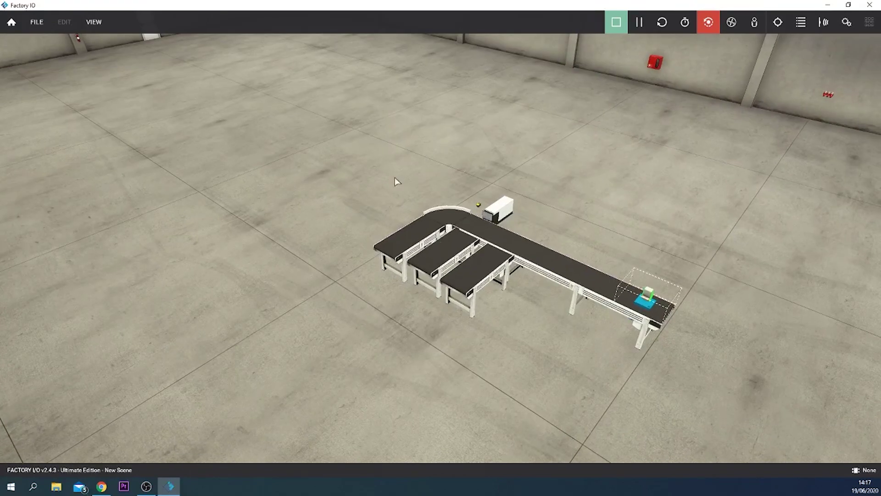
pyautogui.click(616, 22)
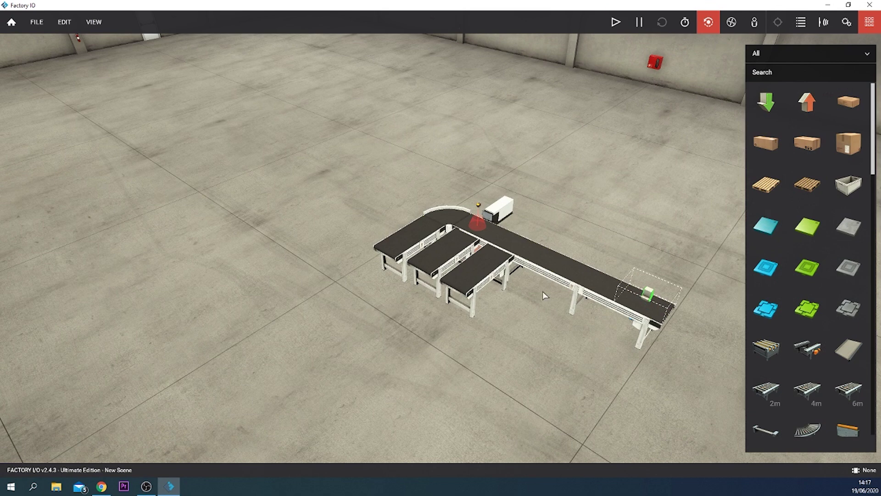
# Step: Set the scene's driver to Control I/O and return to the scene
pyautogui.moveTo(147, 485)
pyautogui.click(37, 22)
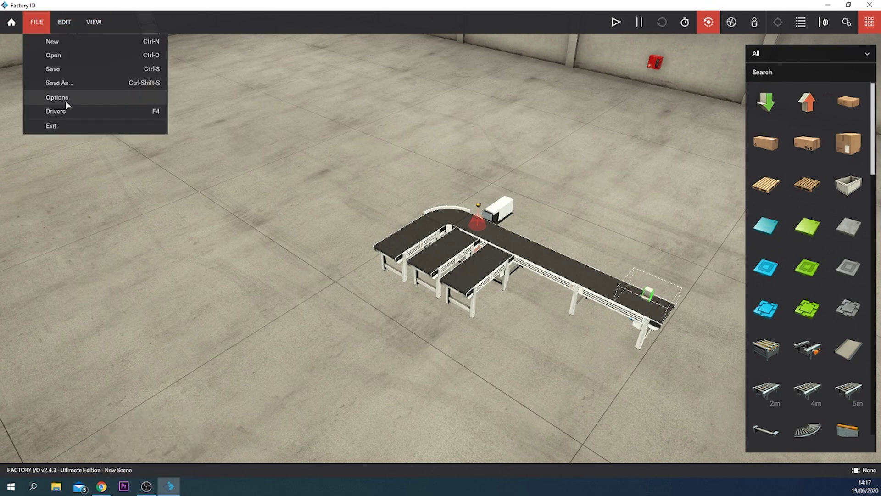
pyautogui.click(54, 109)
pyautogui.click(92, 30)
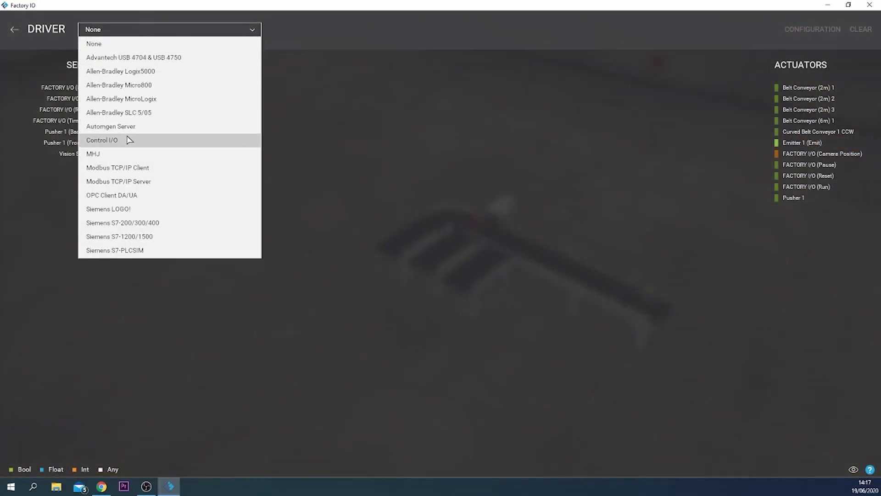
pyautogui.click(115, 140)
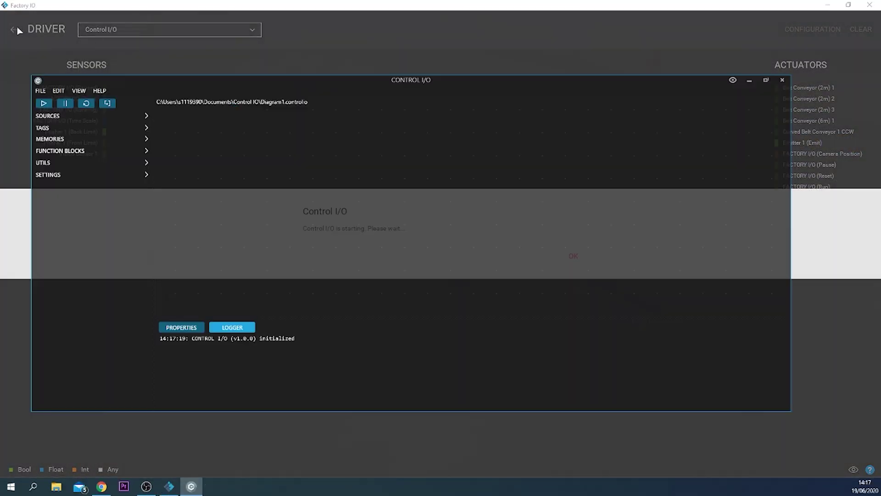
pyautogui.click(17, 29)
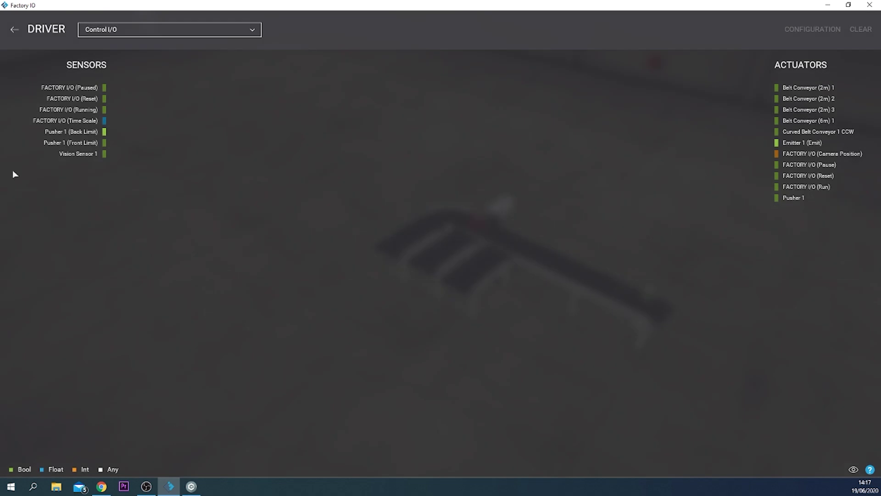
pyautogui.click(15, 30)
# Step: Switch to Control I/O and add the tags of the three 2 m conveyors, the 6 m conveyor and the curved conveyor to the diagram
pyautogui.click(191, 487)
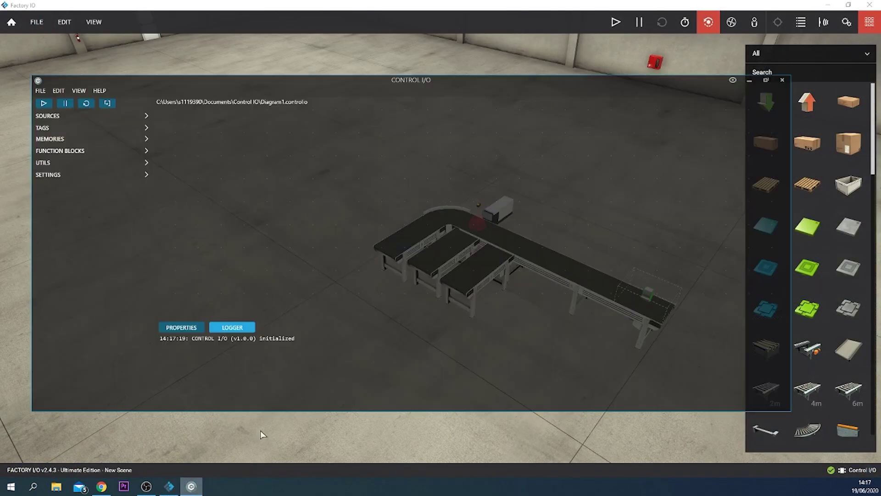
pyautogui.click(43, 127)
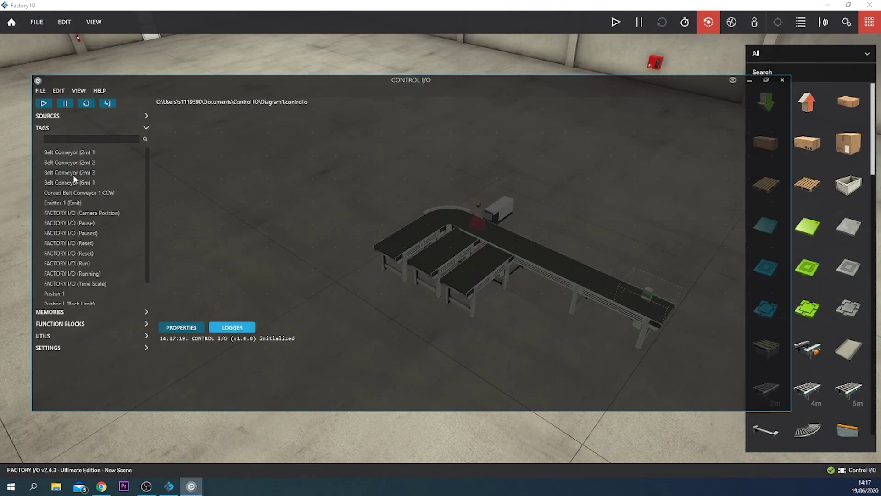
pyautogui.moveTo(79, 155); pyautogui.dragTo(686, 131)
pyautogui.moveTo(85, 165); pyautogui.dragTo(692, 178)
pyautogui.moveTo(179, 199); pyautogui.dragTo(723, 213)
pyautogui.moveTo(131, 194); pyautogui.dragTo(715, 253)
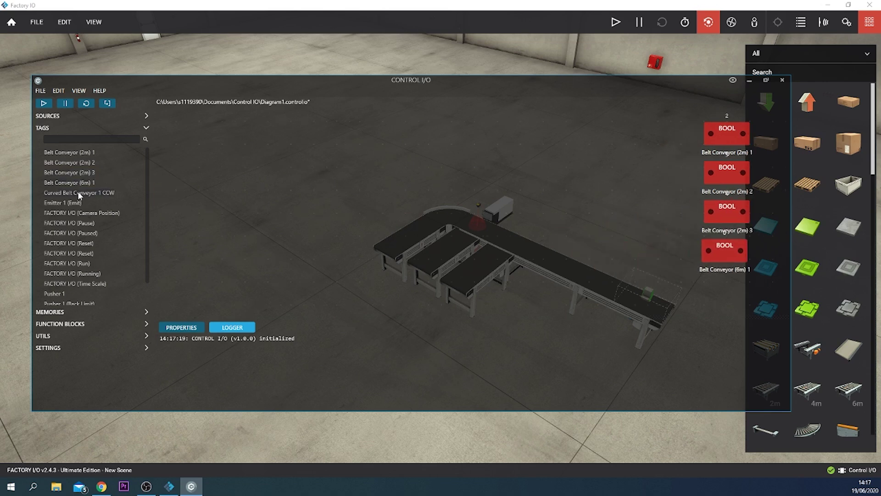
pyautogui.moveTo(79, 196); pyautogui.dragTo(709, 277)
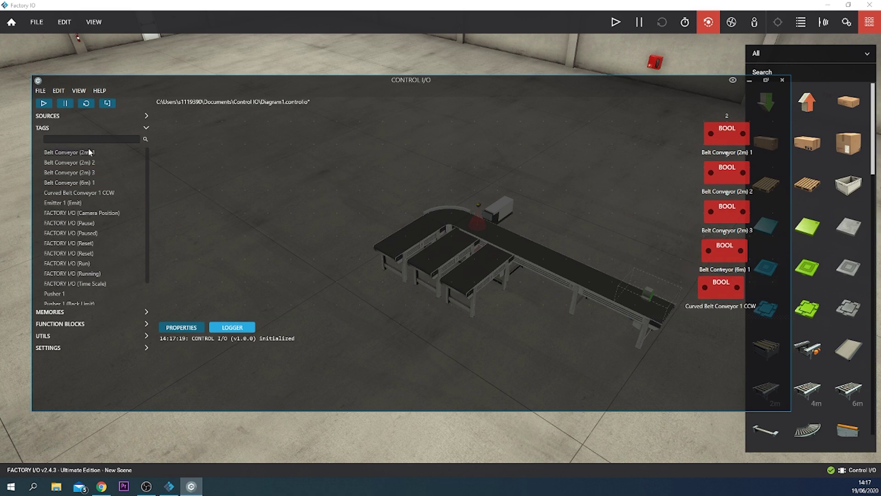
# Step: Add a Bool source to the diagram and wire its output to all five conveyor tags
pyautogui.click(146, 117)
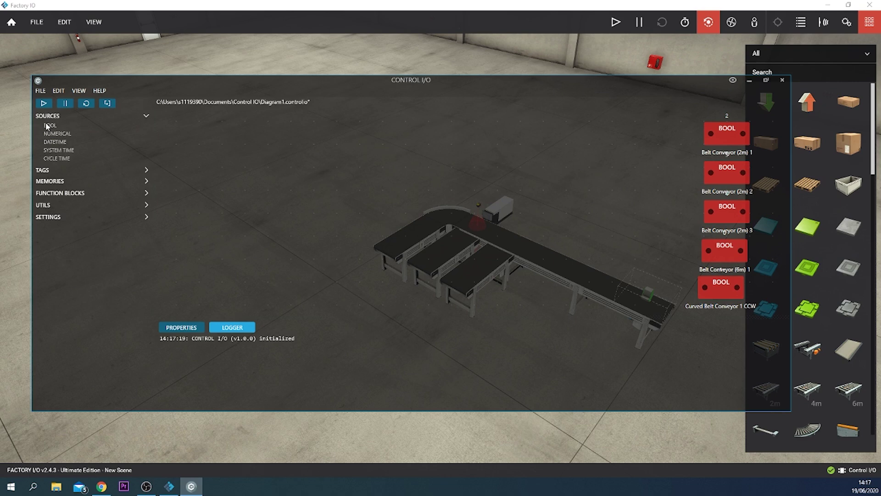
pyautogui.moveTo(48, 126); pyautogui.dragTo(722, 136)
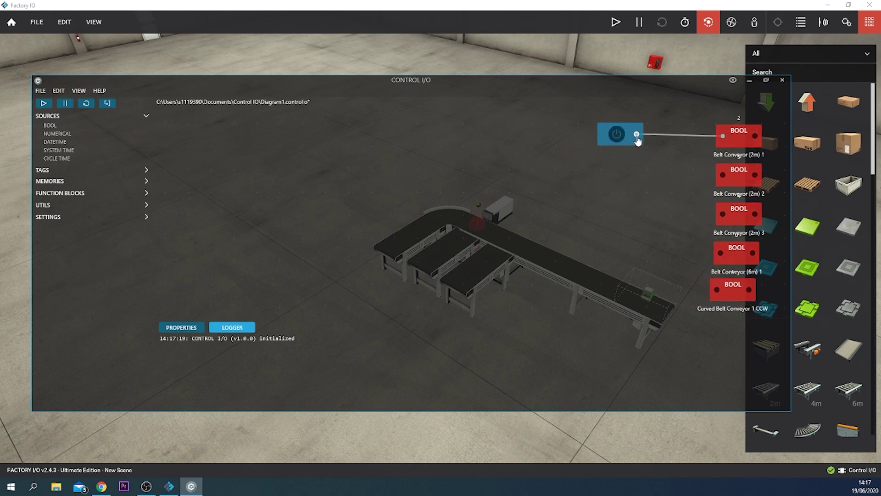
pyautogui.moveTo(636, 134); pyautogui.dragTo(722, 176)
pyautogui.moveTo(730, 229); pyautogui.dragTo(723, 214)
pyautogui.moveTo(637, 134); pyautogui.dragTo(721, 253)
pyautogui.moveTo(636, 134); pyautogui.dragTo(717, 290)
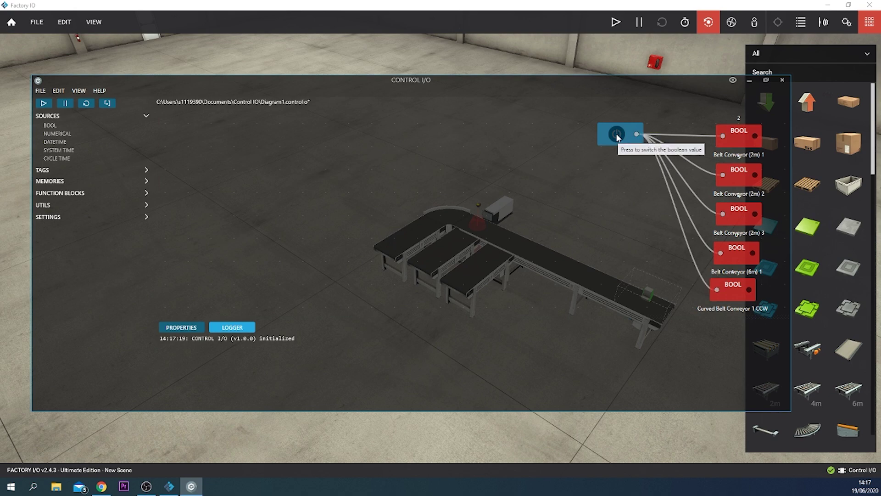
# Step: Switch the Bool source on, run the simulation to watch the parts travel along the conveyors, and stop it
pyautogui.click(611, 28)
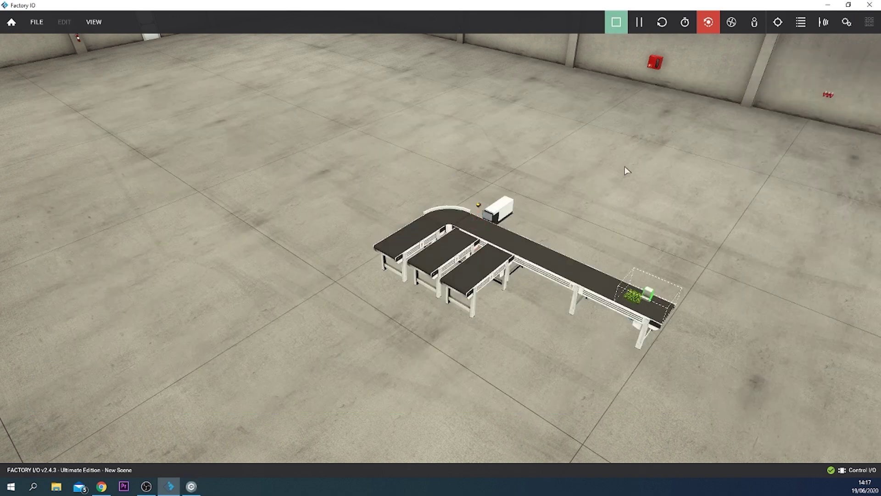
pyautogui.scroll(5, 643, 293)
pyautogui.moveTo(638, 301); pyautogui.dragTo(491, 257, button='middle')
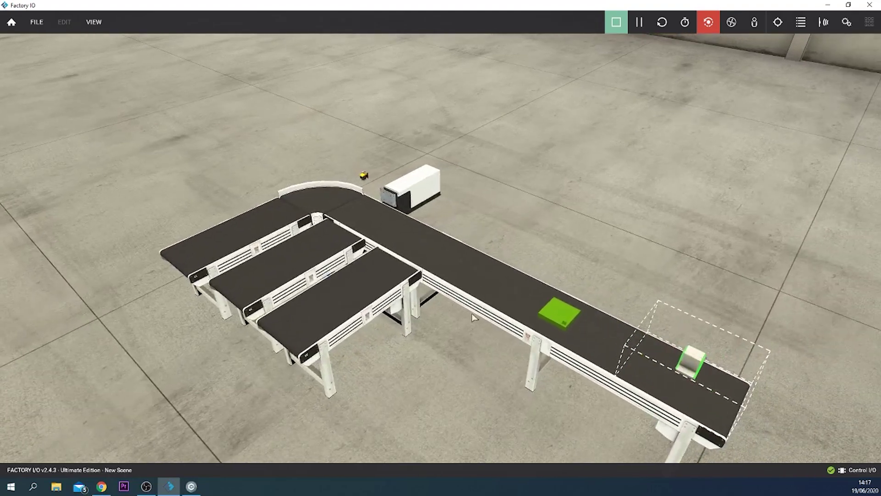
pyautogui.scroll(5, 485, 285)
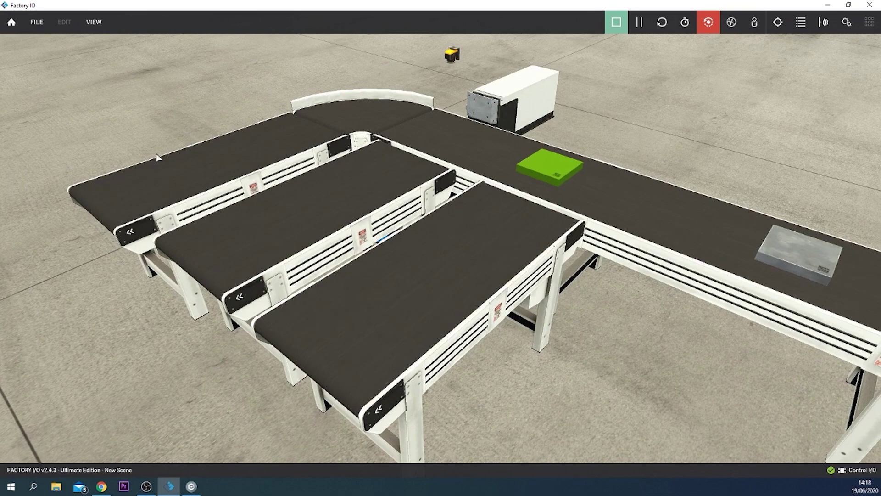
pyautogui.scroll(-10, 610, 340)
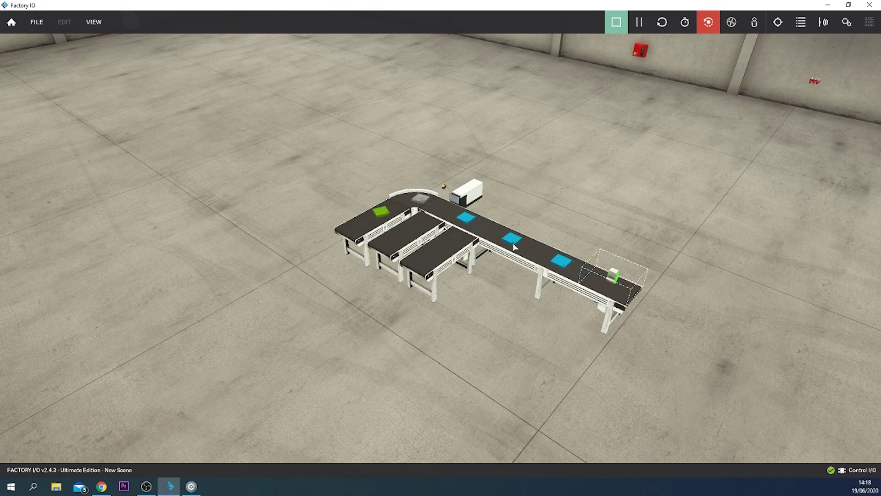
pyautogui.scroll(5, 506, 291)
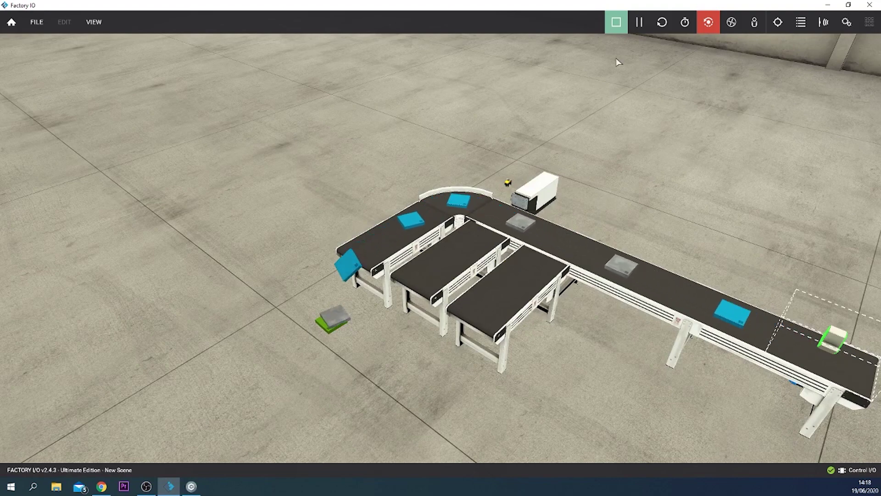
pyautogui.click(616, 22)
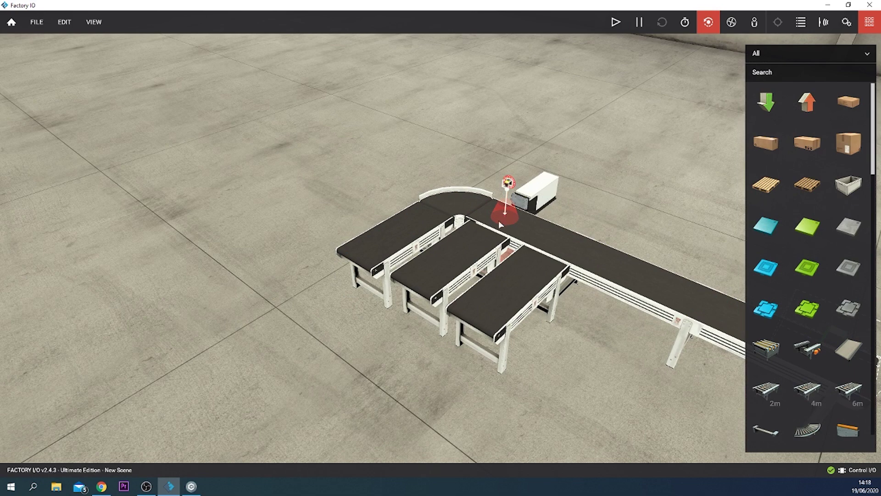
# Step: Check in the vision sensor's configuration which raw material it is set to detect
pyautogui.rightClick(509, 184)
pyautogui.moveTo(555, 331)
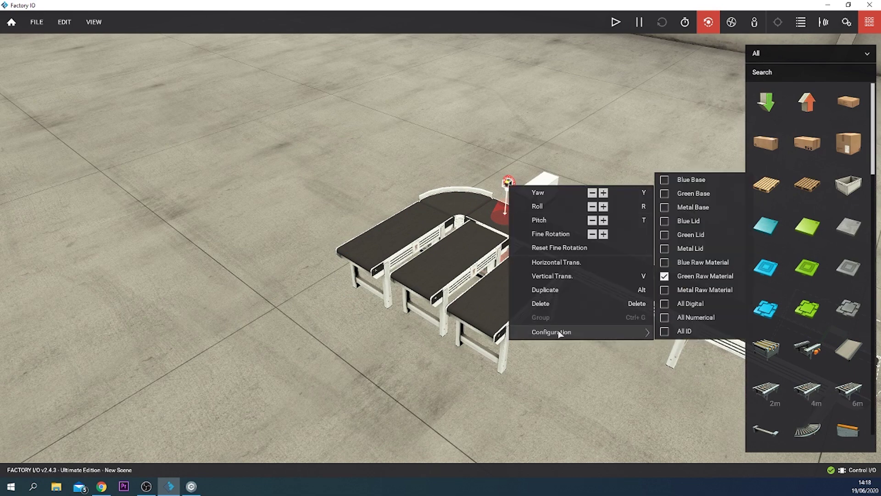
pyautogui.click(665, 290)
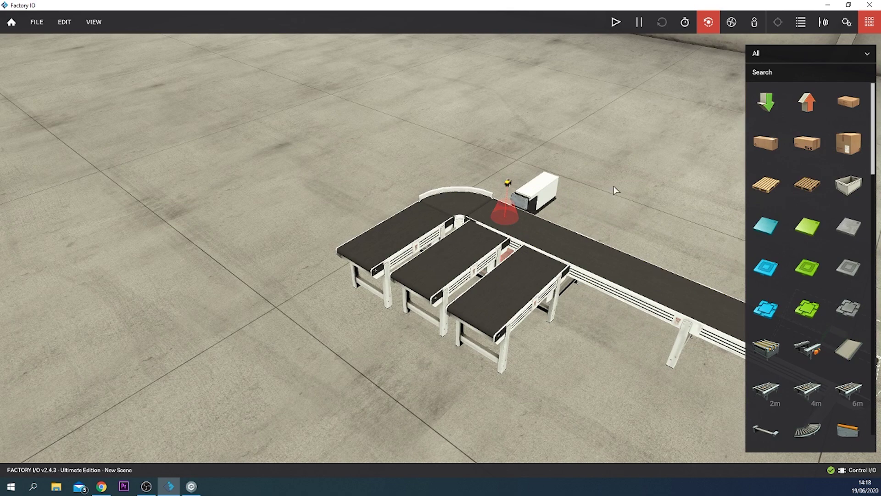
pyautogui.moveTo(614, 185); pyautogui.dragTo(427, 301, button='middle')
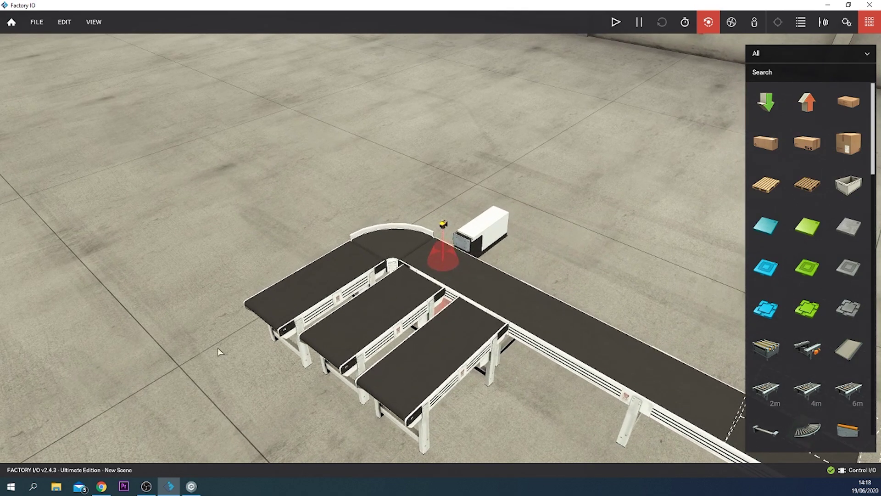
# Step: Add the Vision Sensor 1 and Pusher 1 tags to the Control I/O diagram and wire the sensor's output to the pusher
pyautogui.click(192, 486)
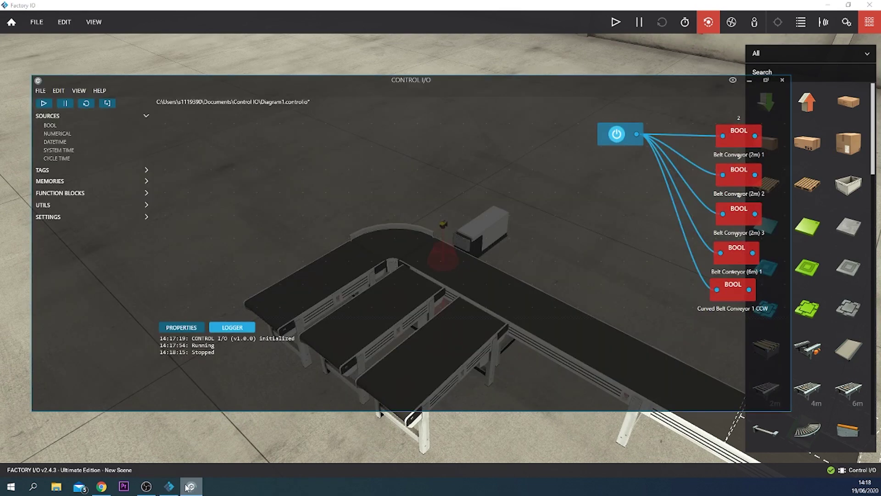
pyautogui.click(122, 170)
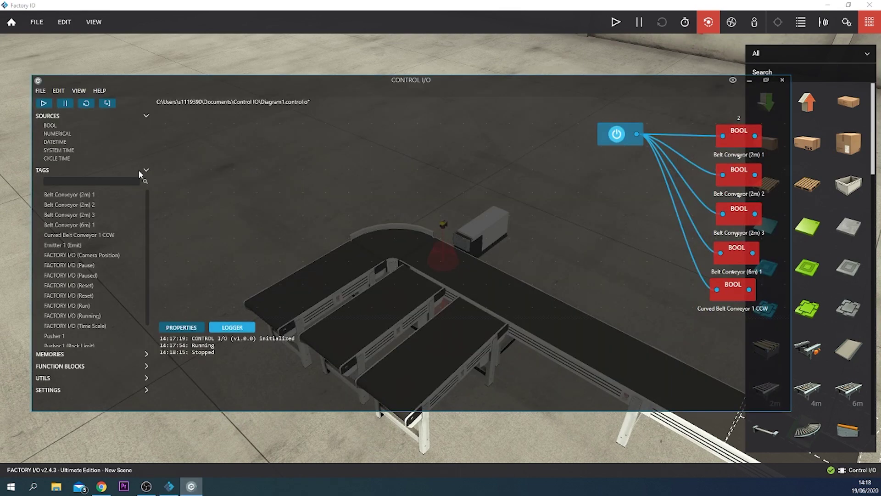
pyautogui.scroll(-1, 114, 247)
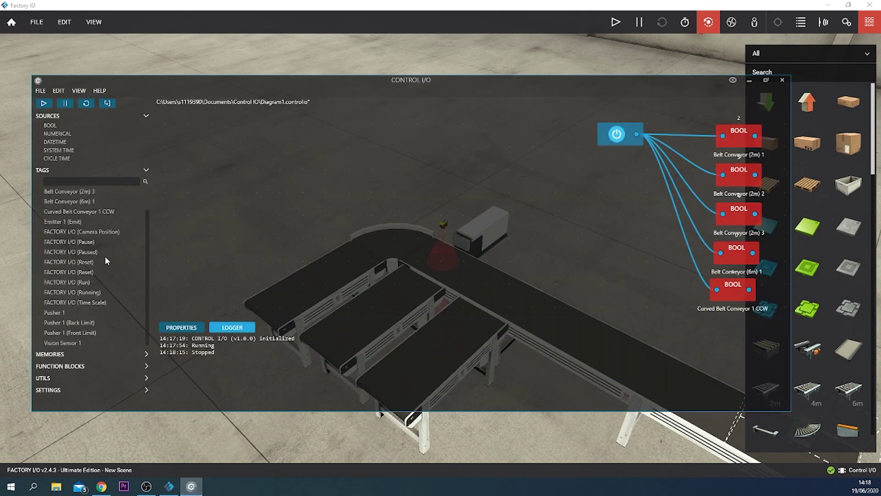
pyautogui.moveTo(65, 312); pyautogui.dragTo(353, 194)
pyautogui.moveTo(62, 342); pyautogui.dragTo(368, 184)
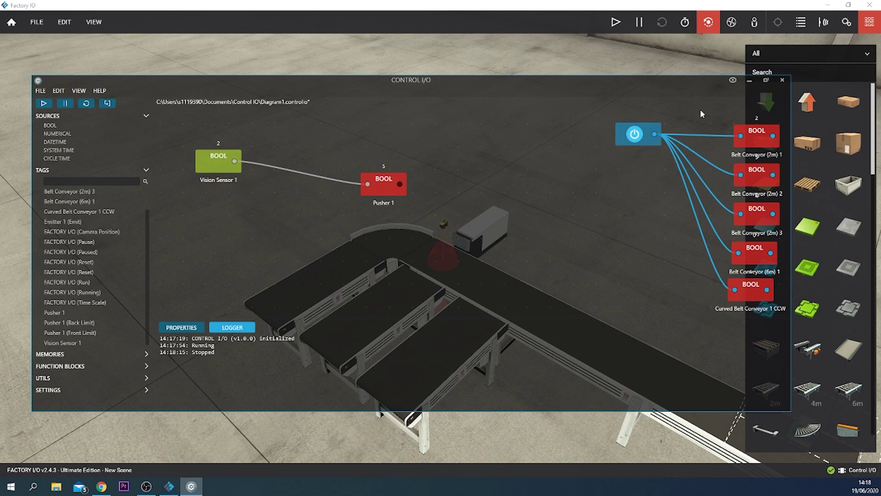
pyautogui.click(750, 83)
# Step: Run the simulation and watch up close how the pusher handles the parts passing under the vision sensor
pyautogui.click(623, 25)
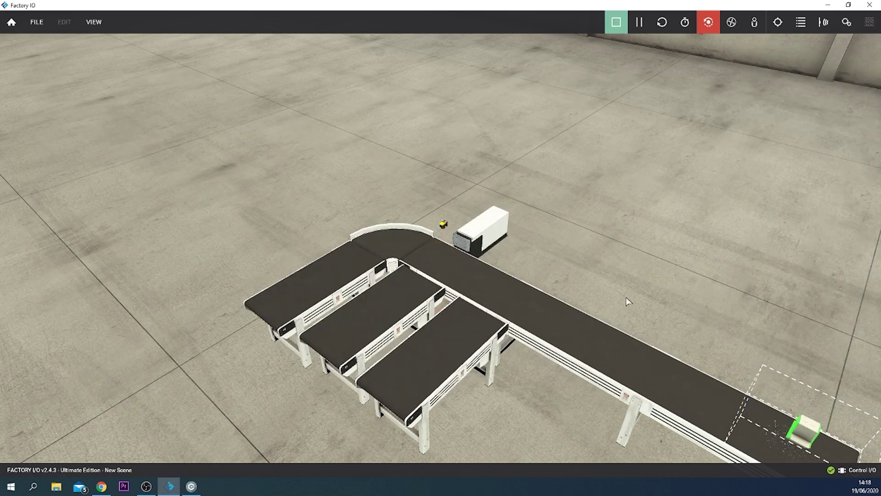
pyautogui.scroll(-5, 630, 303)
pyautogui.moveTo(631, 307); pyautogui.dragTo(524, 287, button='middle')
pyautogui.scroll(5, 523, 288)
pyautogui.moveTo(673, 332); pyautogui.dragTo(669, 294, button='middle')
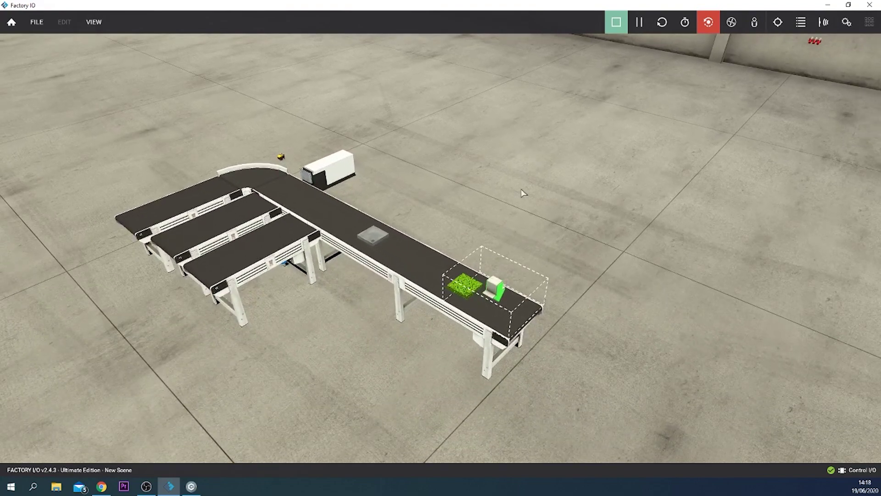
pyautogui.moveTo(480, 174); pyautogui.dragTo(640, 258, button='middle')
pyautogui.scroll(5, 639, 257)
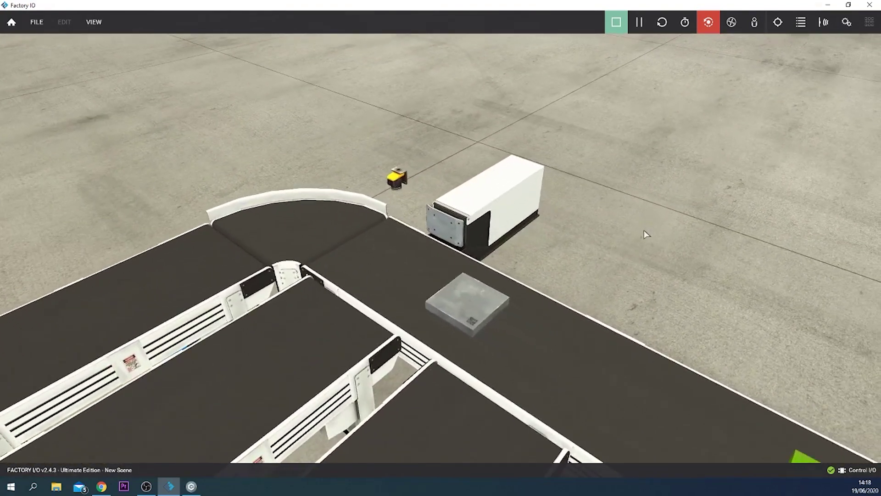
pyautogui.scroll(3, 643, 230)
pyautogui.scroll(-3, 644, 231)
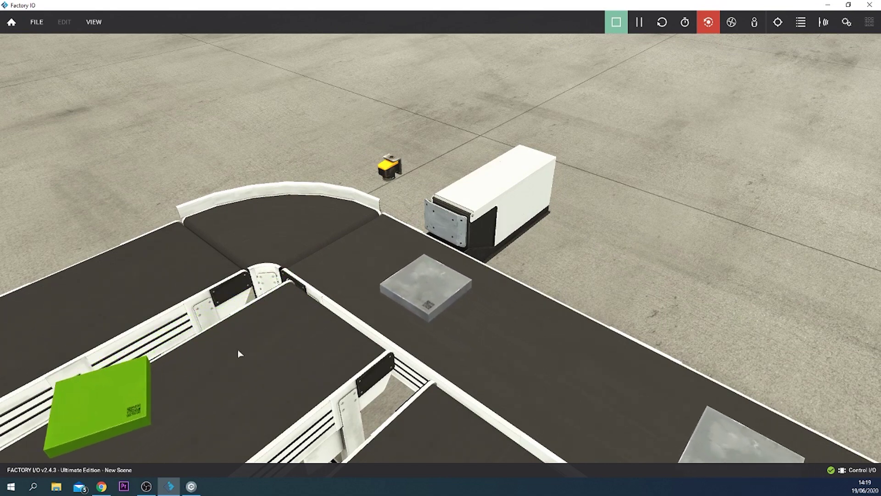
pyautogui.scroll(-5, 269, 286)
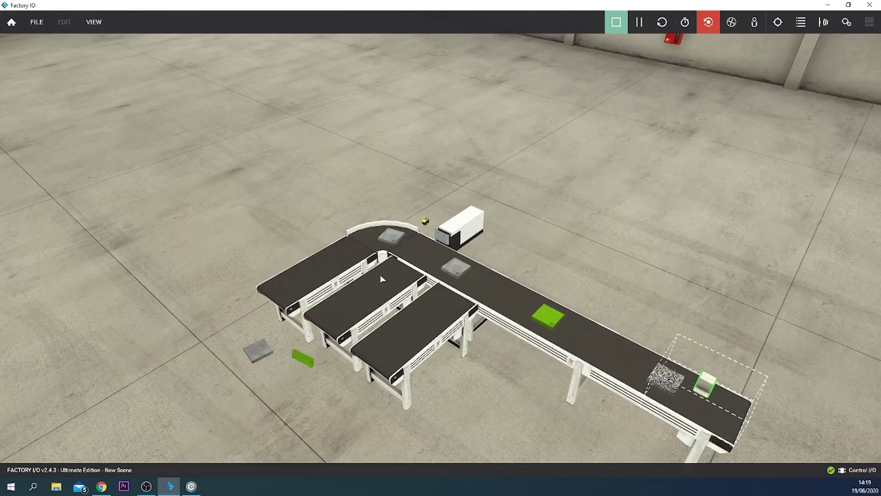
# Step: Inspect how the pusher handles the parts on the running conveyors, both up close and from afar, and stop the simulation
pyautogui.scroll(5, 380, 274)
pyautogui.scroll(-2, 415, 245)
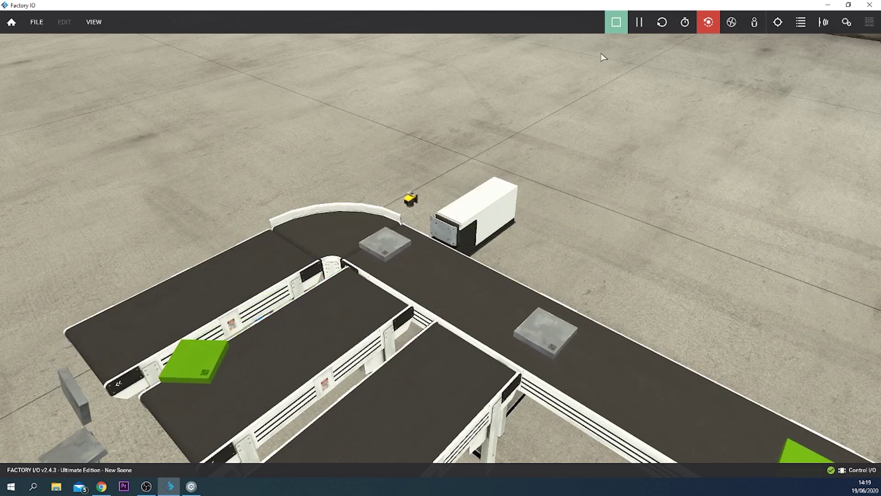
pyautogui.click(613, 28)
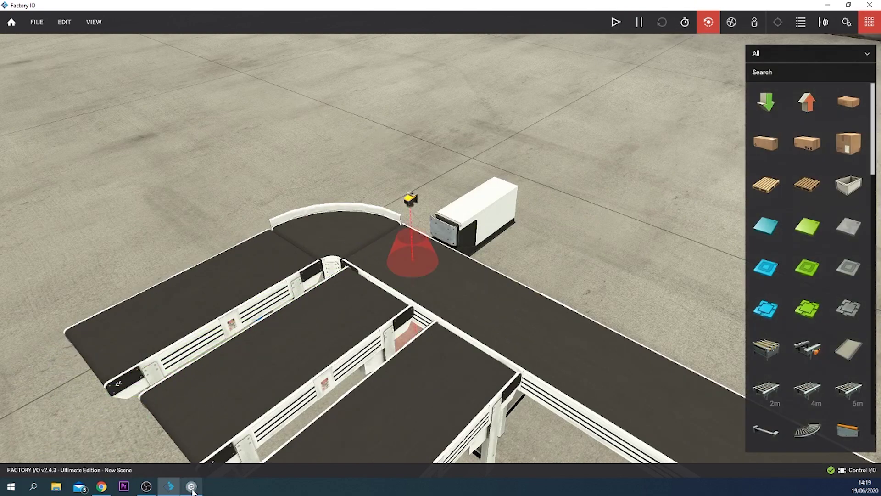
# Step: Switch to Control I/O, remove the wire between Vision Sensor 1 and Pusher 1, and move the Pusher 1 block further from the sensor
pyautogui.click(191, 486)
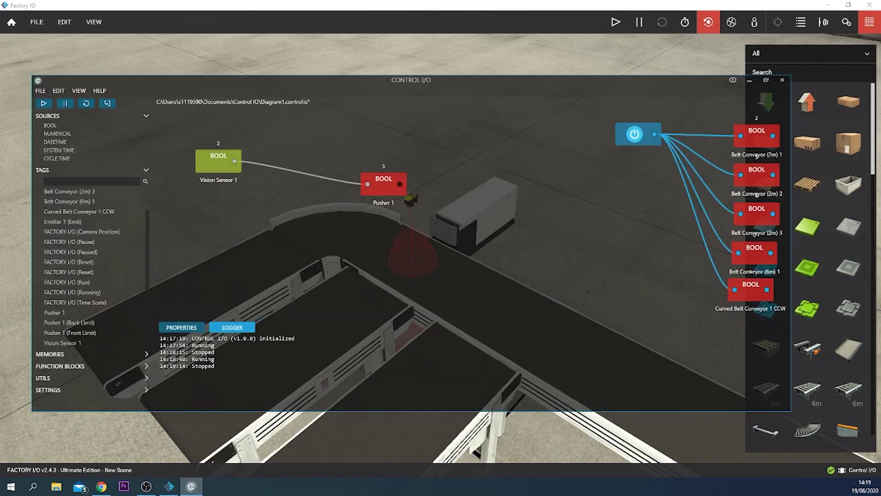
pyautogui.click(341, 184)
pyautogui.moveTo(376, 186); pyautogui.dragTo(413, 177)
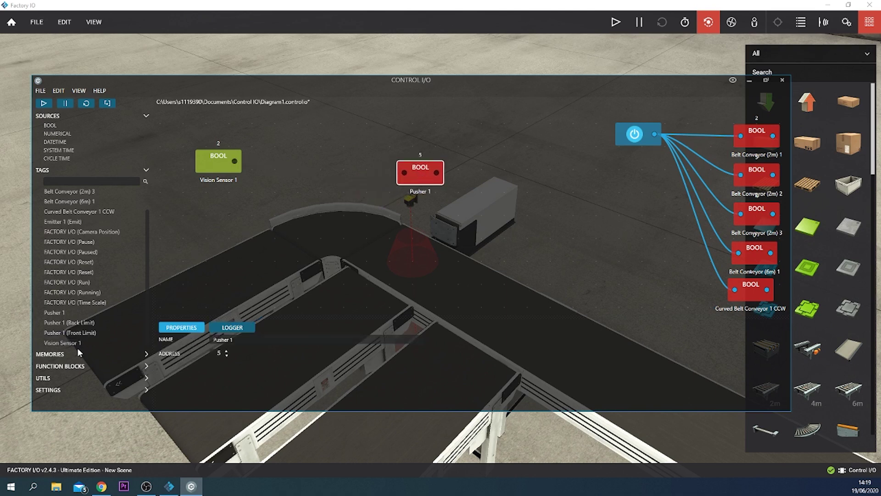
# Step: Add a logical SR function block between Vision Sensor 1 and Pusher 1, and shift Pusher 1 level with its output
pyautogui.click(83, 366)
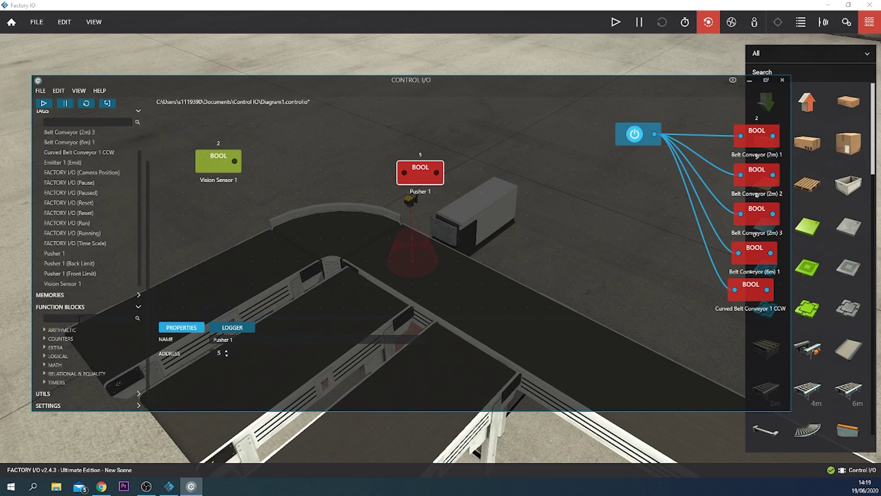
pyautogui.click(57, 342)
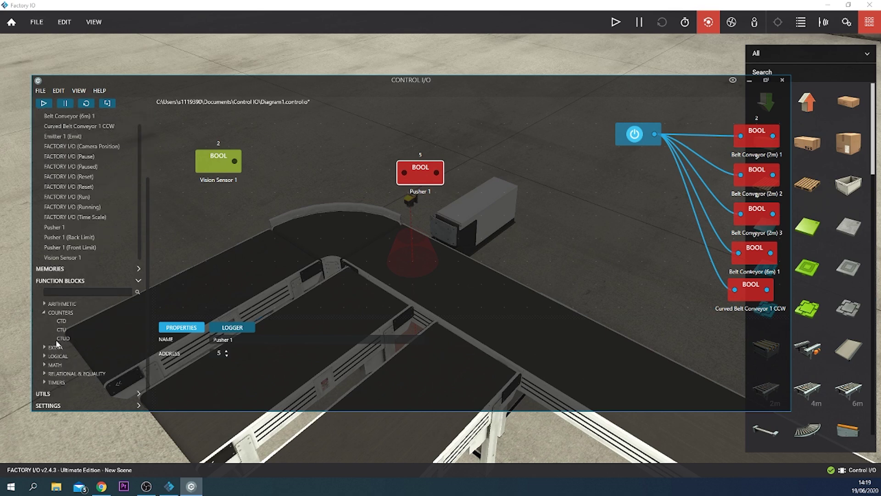
pyautogui.click(59, 315)
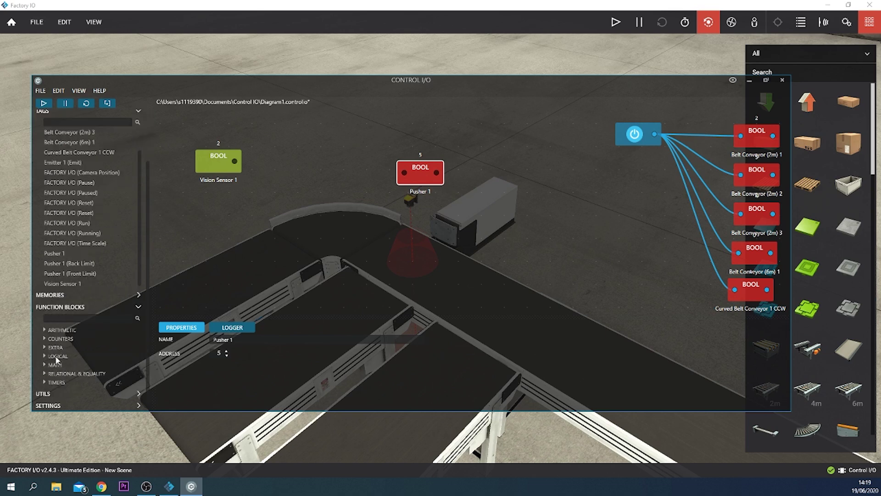
pyautogui.click(57, 356)
pyautogui.moveTo(59, 338); pyautogui.dragTo(324, 202)
pyautogui.moveTo(426, 187); pyautogui.dragTo(441, 212)
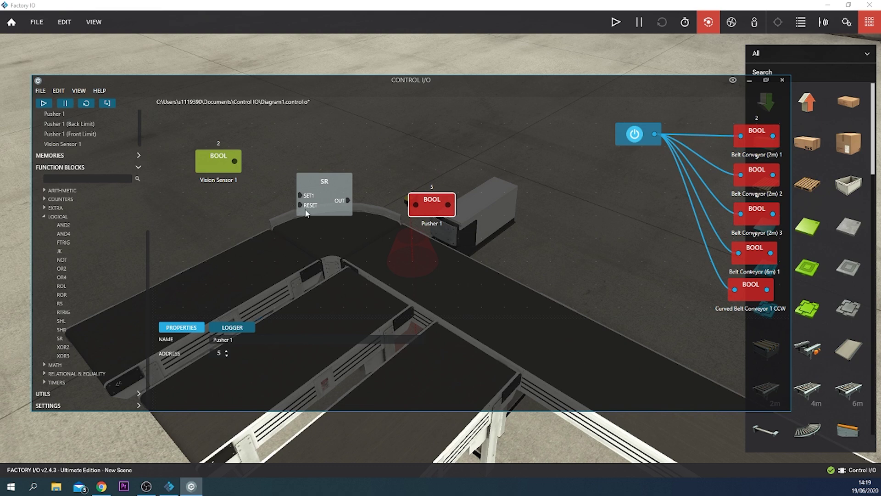
# Step: Add the Pusher 1 (Front Limit) tag and wire Vision Sensor 1 to SET1, the front limit to RESET, and OUT to Pusher 1
pyautogui.click(45, 215)
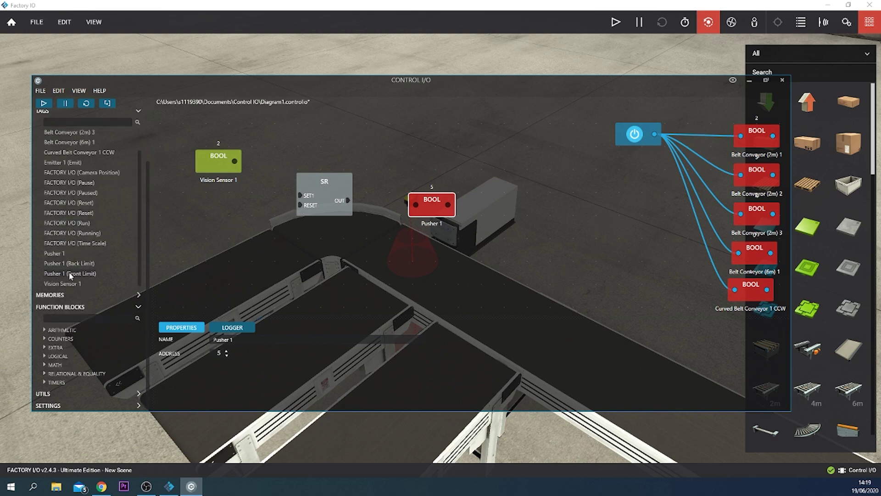
pyautogui.moveTo(70, 274); pyautogui.dragTo(216, 232)
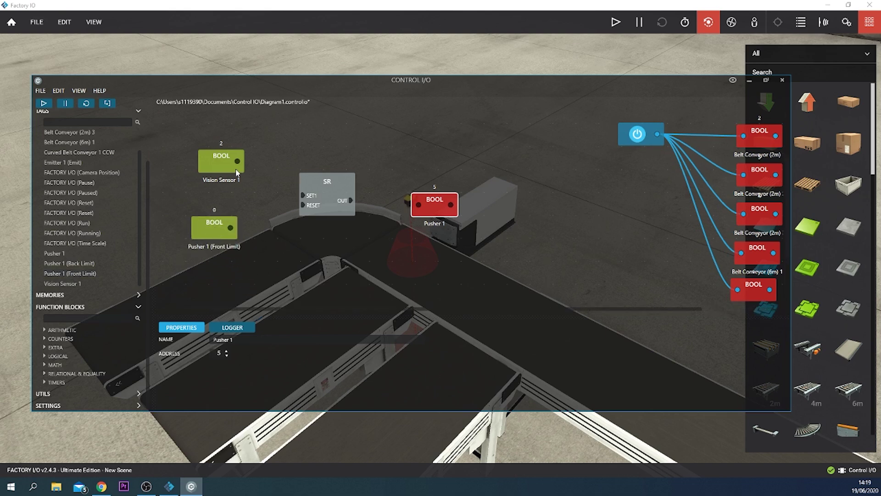
pyautogui.moveTo(273, 189); pyautogui.dragTo(302, 195)
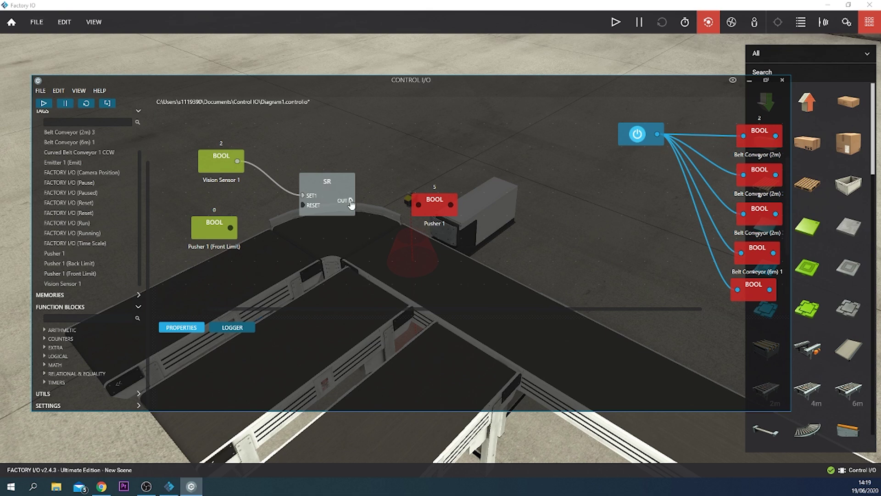
pyautogui.moveTo(405, 201); pyautogui.dragTo(415, 205)
pyautogui.scroll(-1, 193, 225)
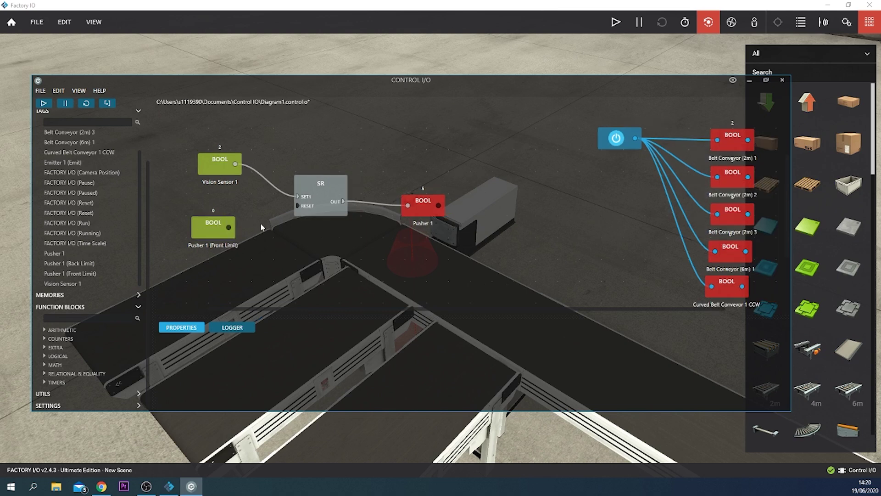
pyautogui.scroll(1, 261, 224)
pyautogui.moveTo(227, 229); pyautogui.dragTo(303, 207)
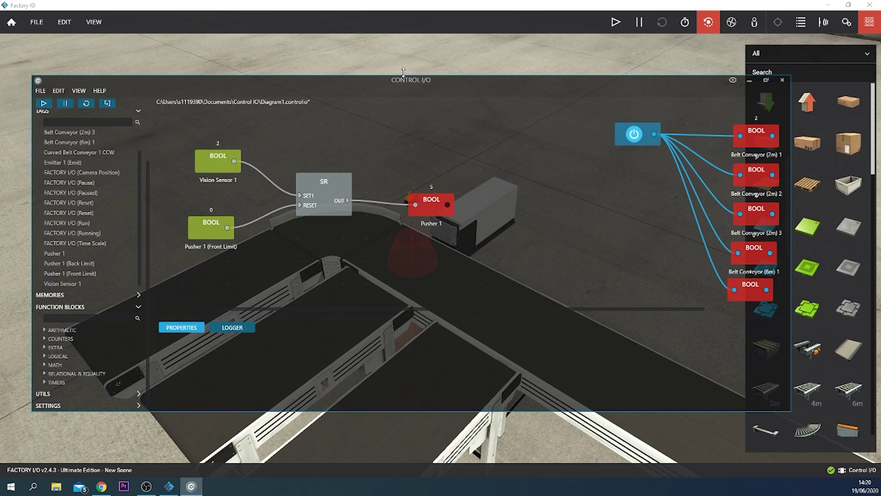
# Step: Run the simulation, watch in Factory I/O how the pusher sorts the parts with the SR logic, and stop it
pyautogui.click(44, 104)
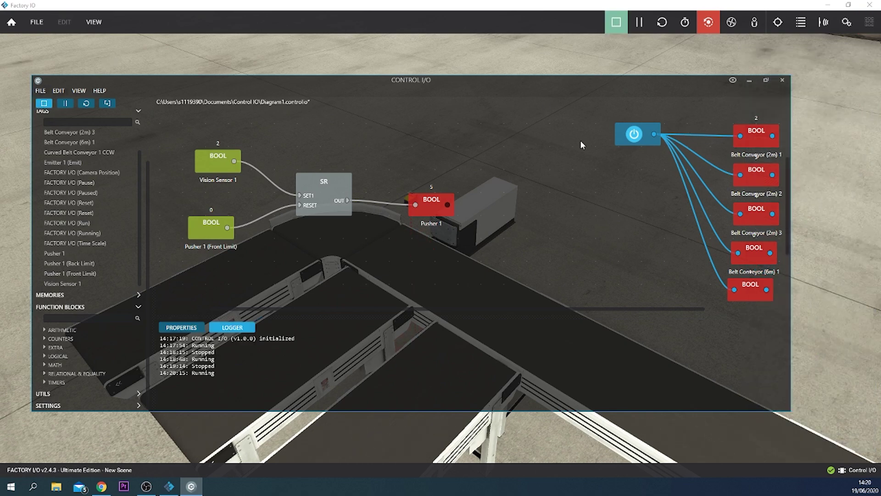
pyautogui.click(750, 80)
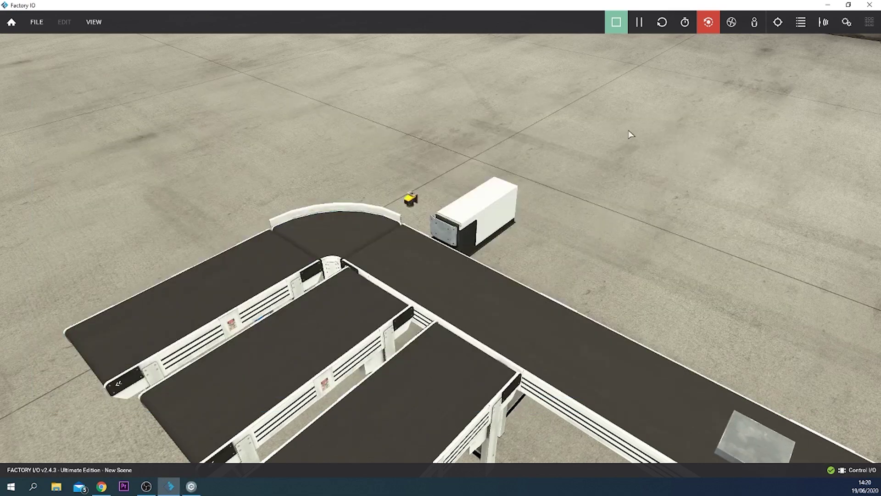
pyautogui.scroll(3, 588, 222)
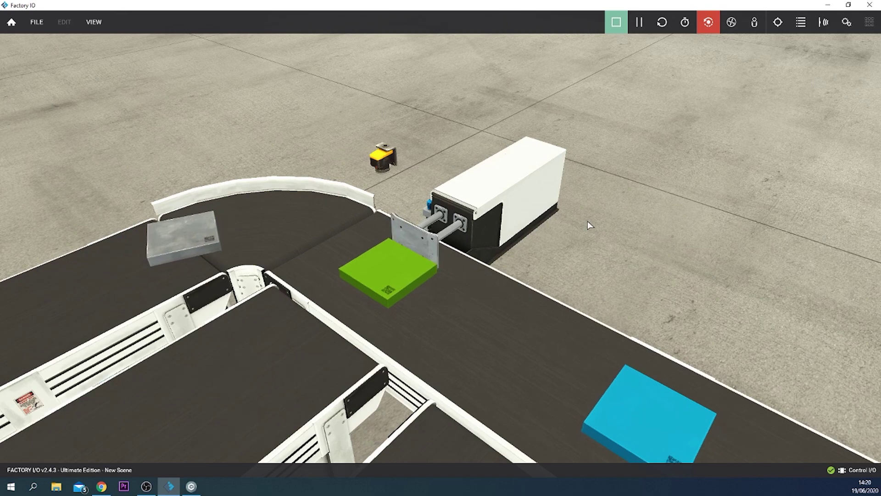
pyautogui.scroll(-6, 601, 221)
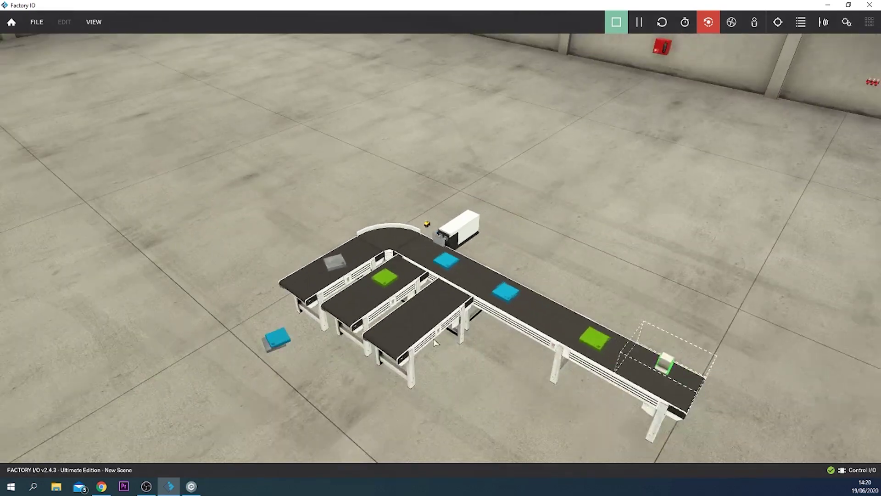
pyautogui.moveTo(436, 343); pyautogui.dragTo(519, 294, button='middle')
pyautogui.scroll(4, 556, 289)
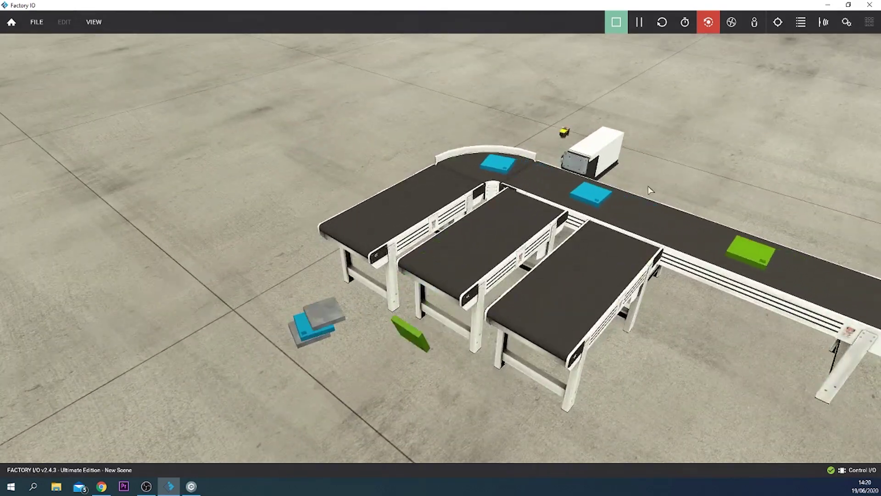
pyautogui.moveTo(663, 171); pyautogui.dragTo(634, 201, button='middle')
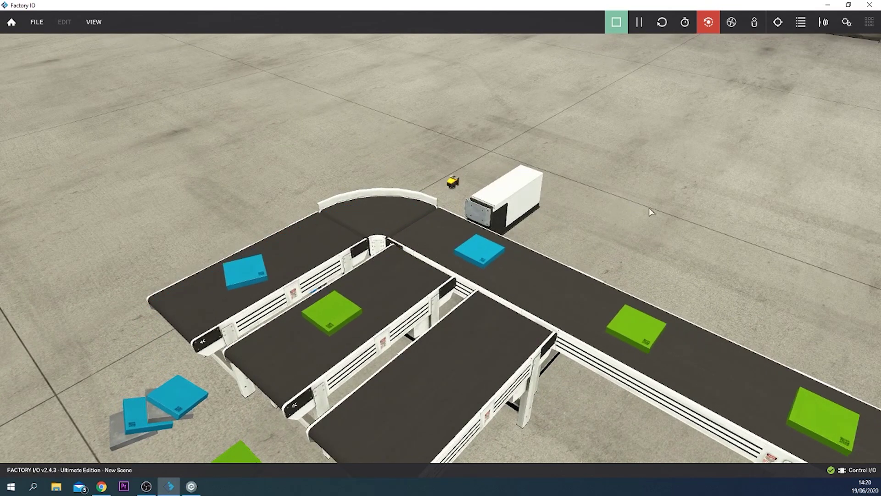
pyautogui.click(619, 27)
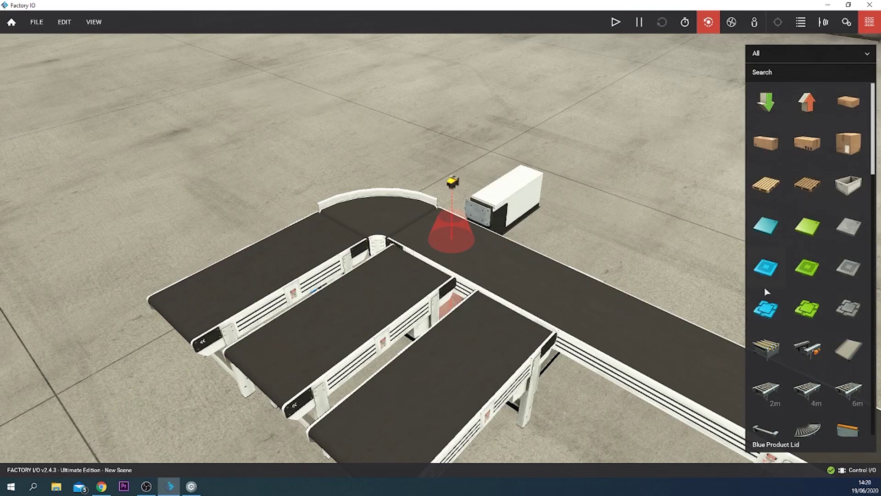
# Step: Add a second pusher beside the main conveyor and rotate it to face the belt
pyautogui.scroll(-7, 769, 296)
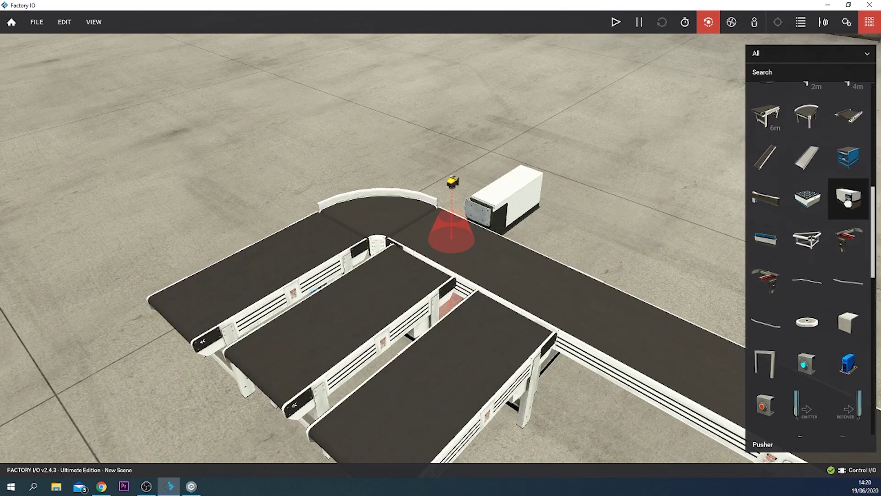
pyautogui.moveTo(848, 192); pyautogui.dragTo(586, 252)
pyautogui.moveTo(639, 285); pyautogui.dragTo(441, 242, button='right')
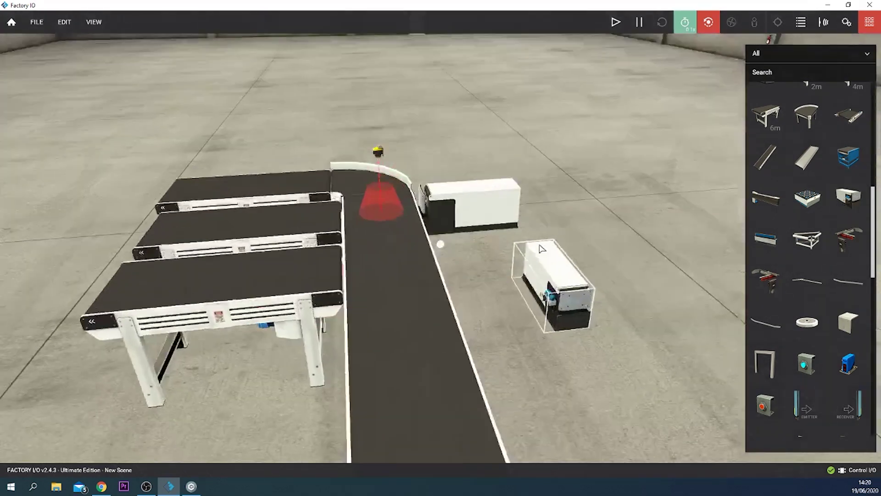
pyautogui.moveTo(527, 320); pyautogui.dragTo(503, 264)
pyautogui.rightClick(475, 267)
pyautogui.click(569, 275)
pyautogui.click(570, 276)
pyautogui.click(569, 276)
# Step: Position the second pusher against the main conveyor's edge, next to the first pusher and opposite the third short conveyor
pyautogui.moveTo(465, 262); pyautogui.dragTo(443, 249)
pyautogui.moveTo(382, 280); pyautogui.dragTo(401, 312, button='right')
pyautogui.moveTo(445, 236); pyautogui.dragTo(448, 248)
pyautogui.moveTo(448, 248); pyautogui.dragTo(505, 221, button='right')
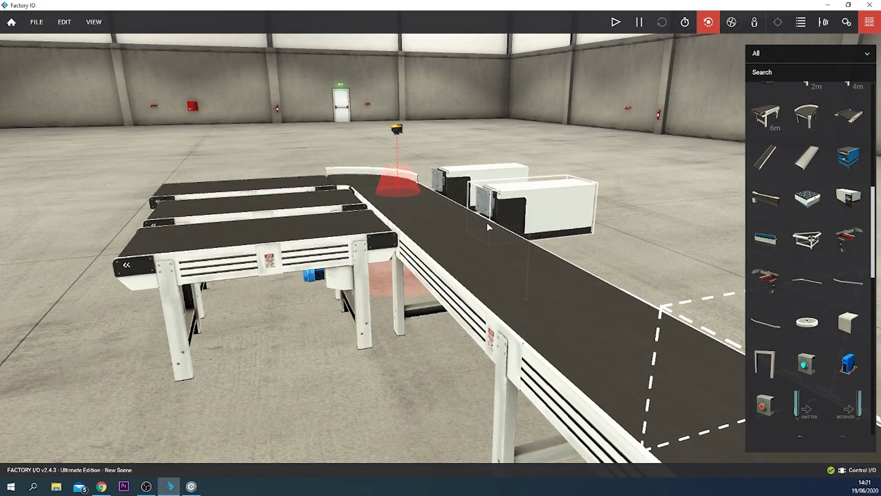
pyautogui.moveTo(489, 225); pyautogui.dragTo(538, 120, button='right')
pyautogui.moveTo(545, 332); pyautogui.dragTo(542, 335)
# Step: Add a second vision sensor above the main conveyor, just beside the second pusher
pyautogui.scroll(-10, 796, 272)
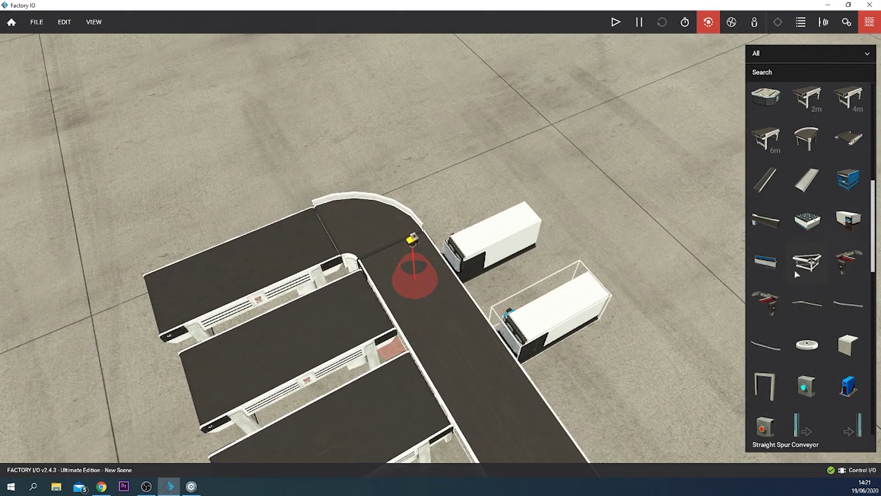
pyautogui.scroll(-3, 796, 274)
pyautogui.scroll(8, 794, 298)
pyautogui.moveTo(766, 329); pyautogui.dragTo(471, 317)
pyautogui.moveTo(315, 309); pyautogui.dragTo(579, 246, button='right')
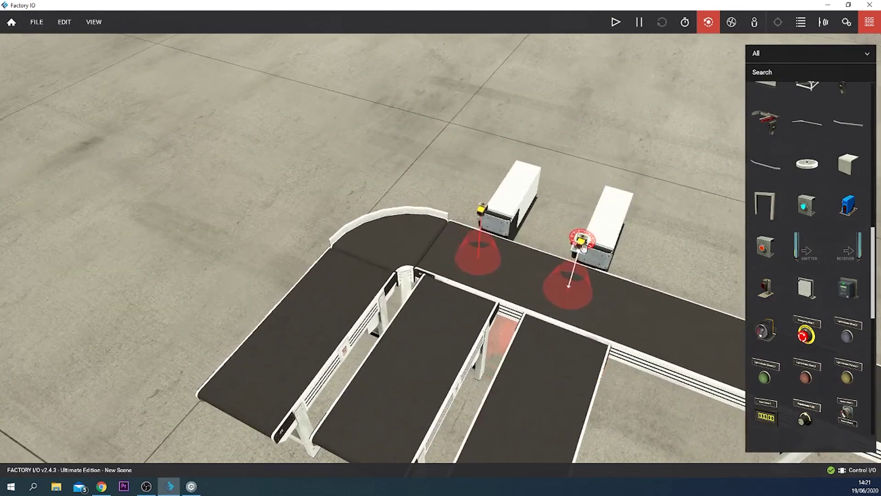
pyautogui.moveTo(581, 245); pyautogui.dragTo(595, 249)
pyautogui.click(662, 227)
pyautogui.moveTo(662, 227); pyautogui.dragTo(578, 230, button='right')
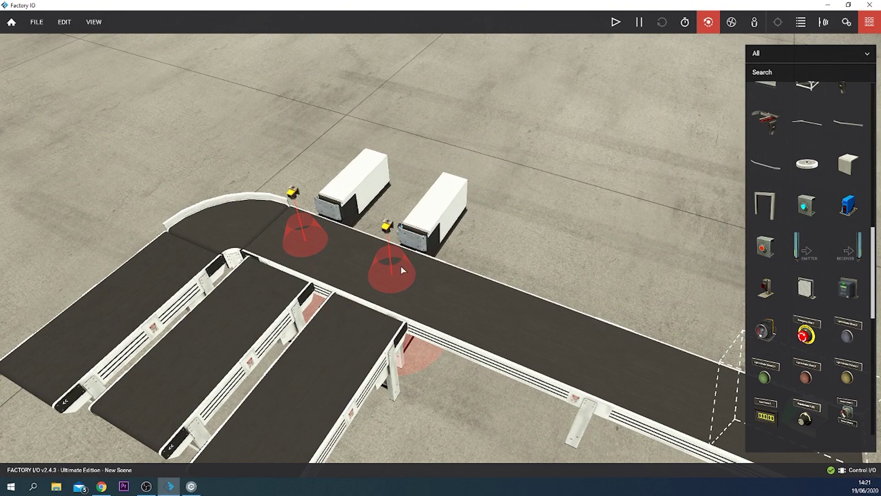
# Step: Configure the second vision sensor to detect Blue Raw Material
pyautogui.rightClick(387, 228)
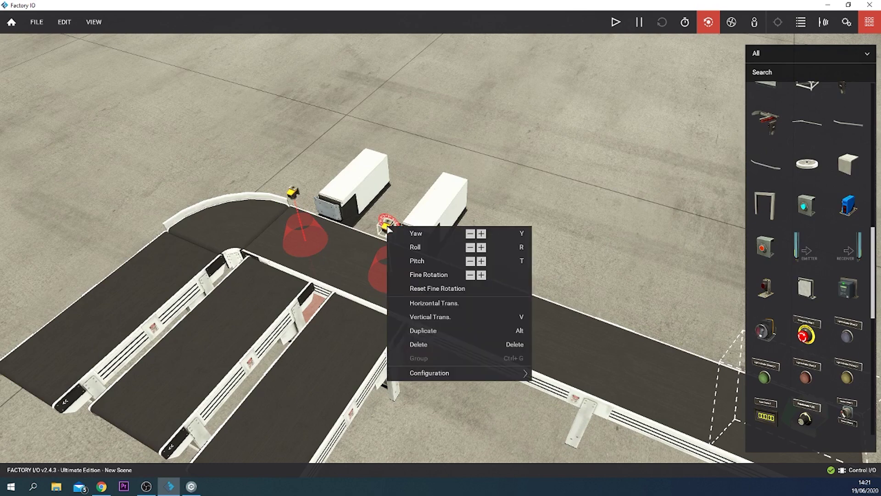
pyautogui.moveTo(445, 374)
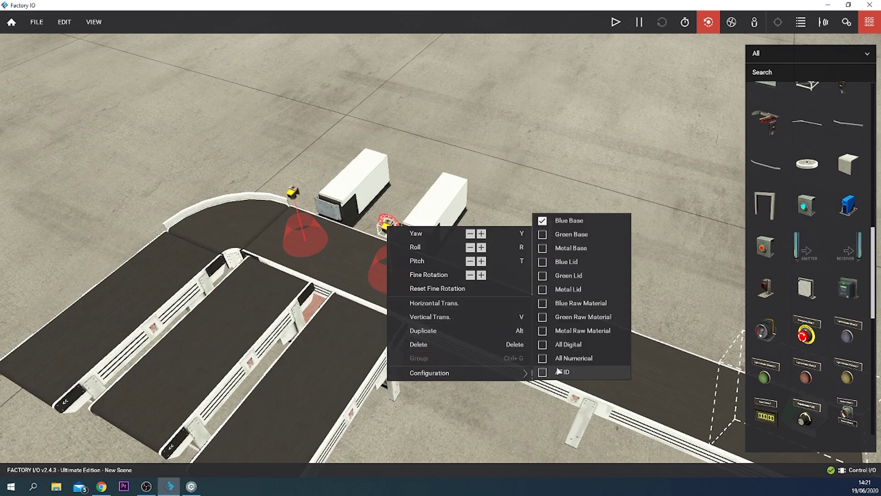
pyautogui.click(551, 304)
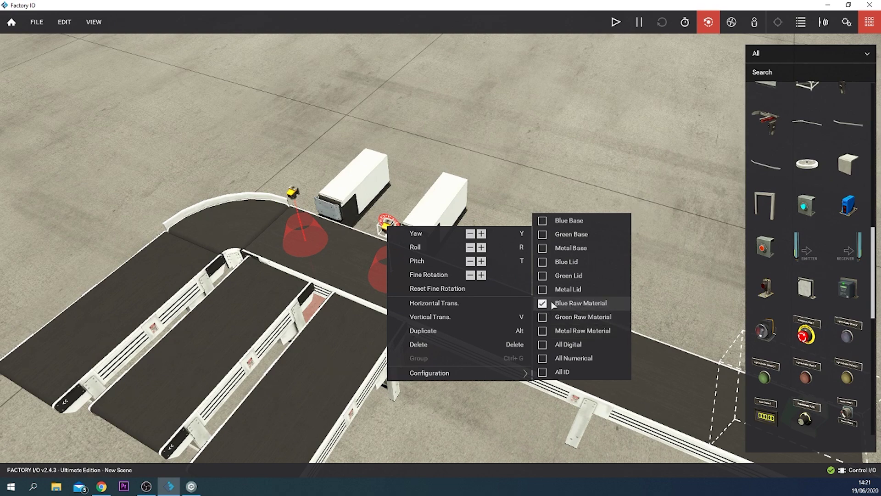
pyautogui.click(527, 189)
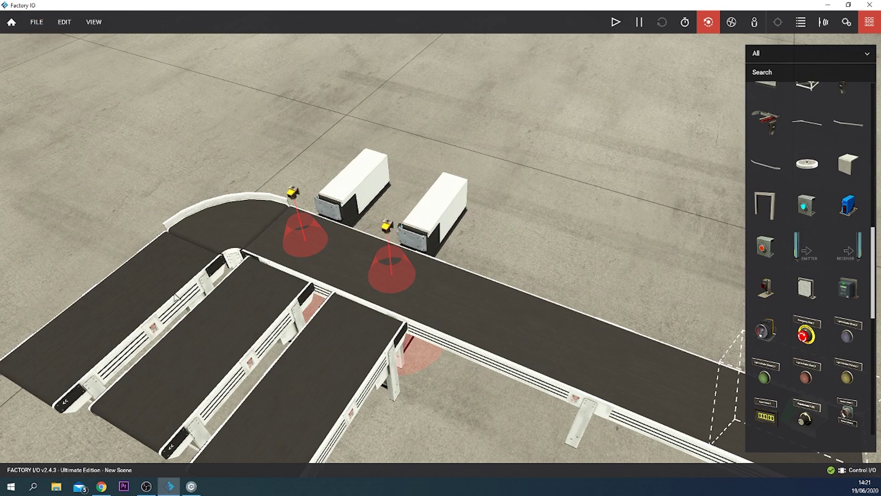
# Step: Switch to Control I/O and move the whole Pusher 1 logic group up to make room beneath it
pyautogui.click(192, 486)
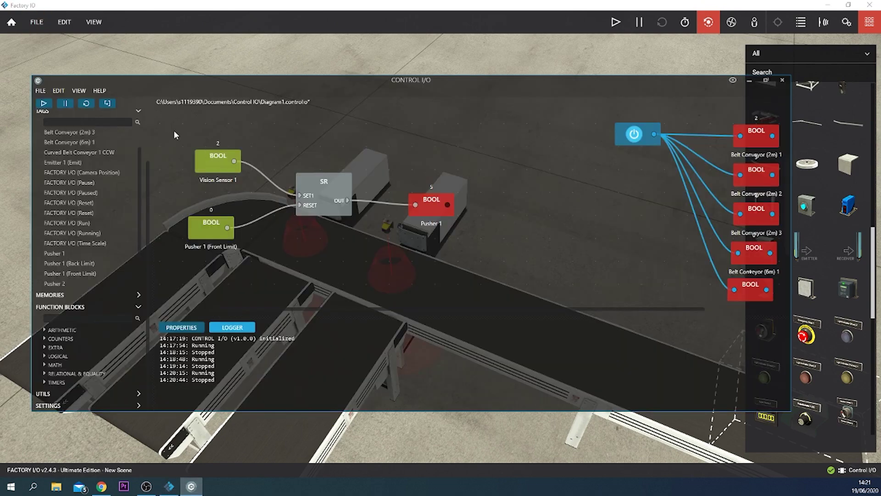
pyautogui.moveTo(173, 130); pyautogui.dragTo(509, 279)
pyautogui.moveTo(345, 217); pyautogui.dragTo(372, 180)
# Step: Add the Vision Sensor 2 and Pusher 2 (Front Limit) tags to the diagram below the Pusher 1 logic
pyautogui.scroll(-2, 102, 268)
pyautogui.moveTo(74, 282); pyautogui.dragTo(244, 244)
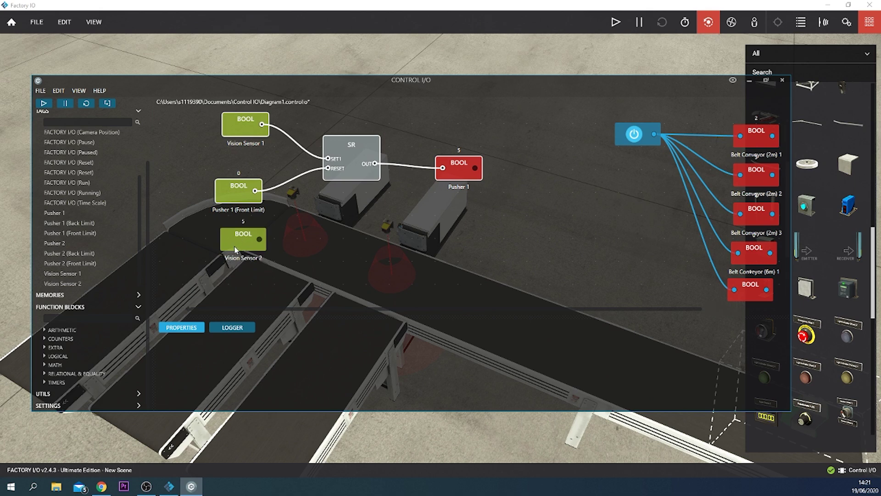
pyautogui.moveTo(79, 266); pyautogui.dragTo(241, 285)
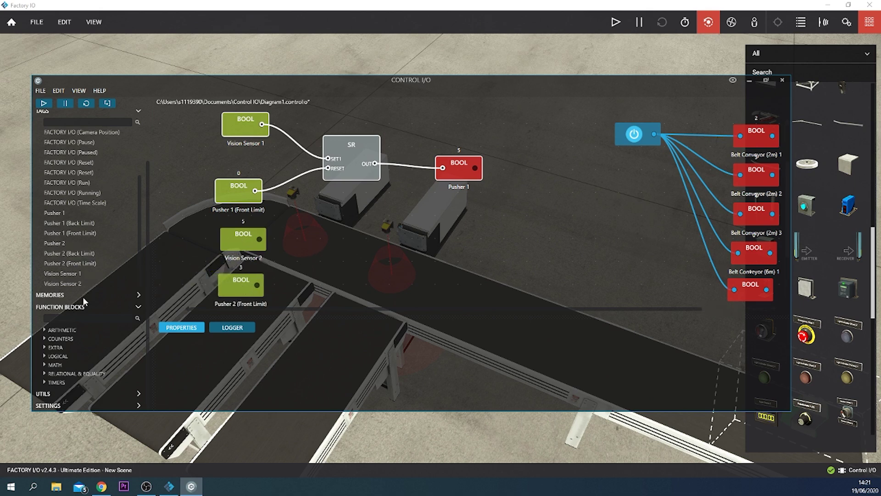
# Step: Add a second SR function block beside the new input tags and place the Pusher 2 tag on its output side
pyautogui.click(44, 356)
pyautogui.scroll(-3, 88, 350)
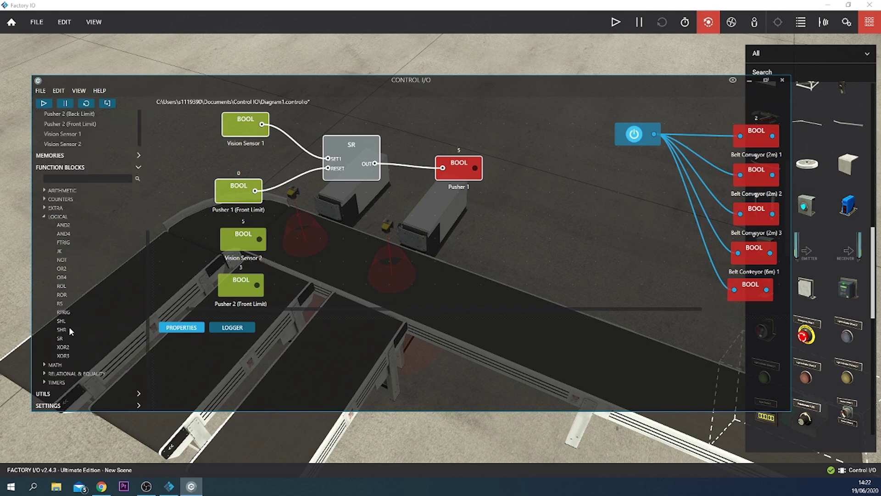
pyautogui.moveTo(113, 320); pyautogui.dragTo(354, 255)
pyautogui.scroll(3, 68, 253)
pyautogui.scroll(-2, 78, 238)
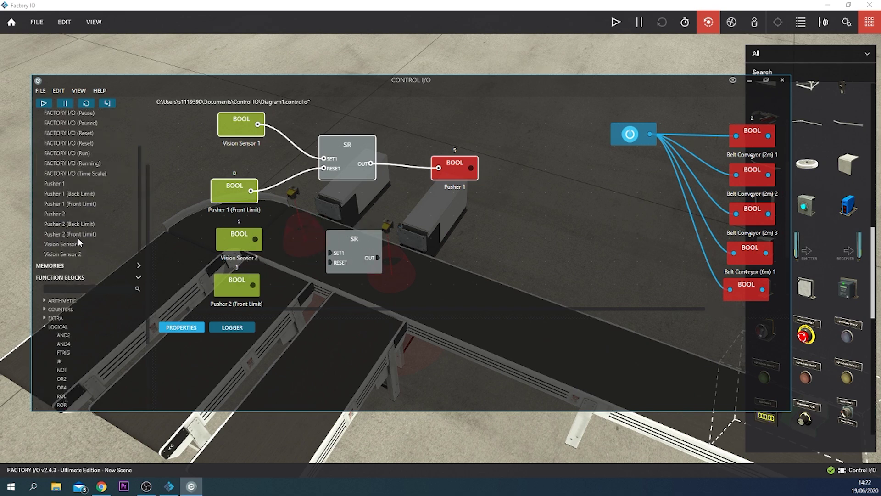
pyautogui.moveTo(64, 219); pyautogui.dragTo(457, 246)
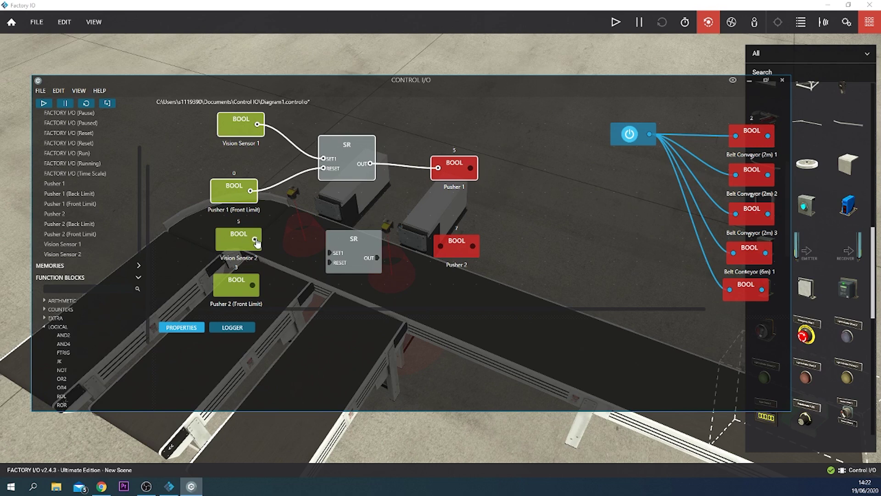
# Step: Wire Vision Sensor 2 to SET1 and Pusher 2 (Front Limit) to RESET on the second SR block, and its OUT to Pusher 2
pyautogui.moveTo(255, 239); pyautogui.dragTo(328, 254)
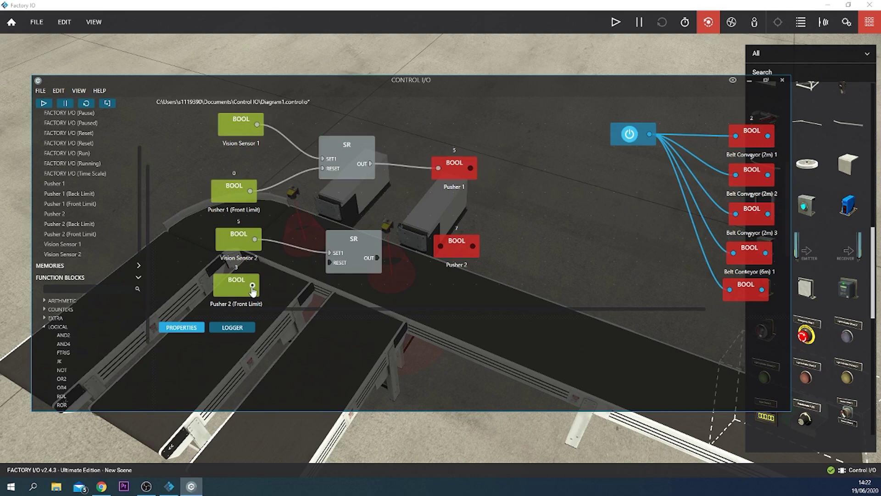
pyautogui.moveTo(253, 285); pyautogui.dragTo(330, 262)
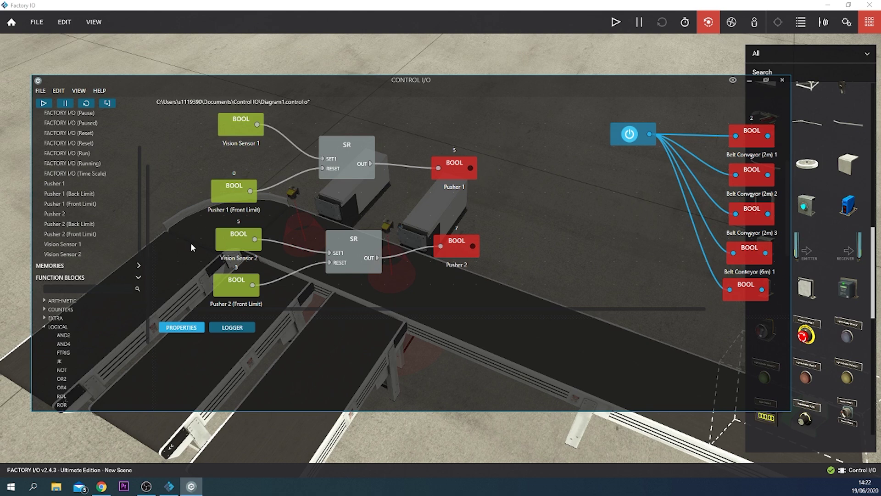
# Step: Return to the Factory I/O scene, run the simulation to check how the parts are sorted, and stop it
pyautogui.click(749, 81)
pyautogui.click(616, 21)
pyautogui.scroll(5, 534, 219)
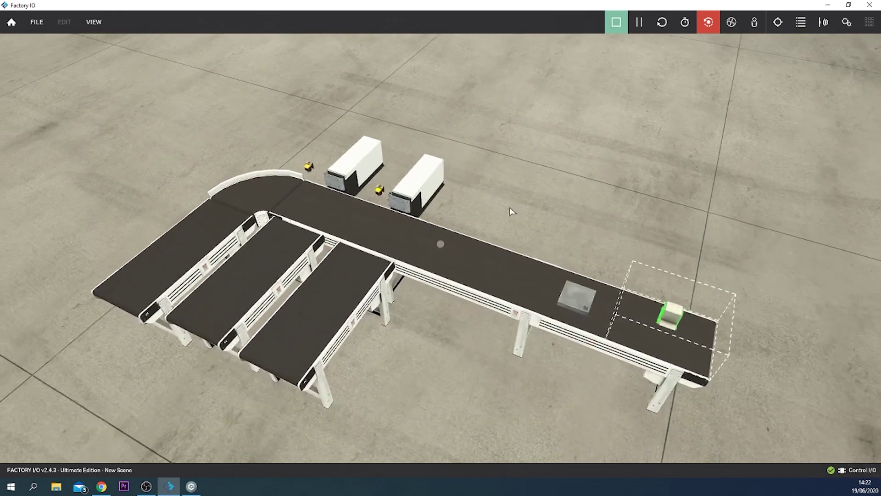
pyautogui.scroll(-5, 554, 184)
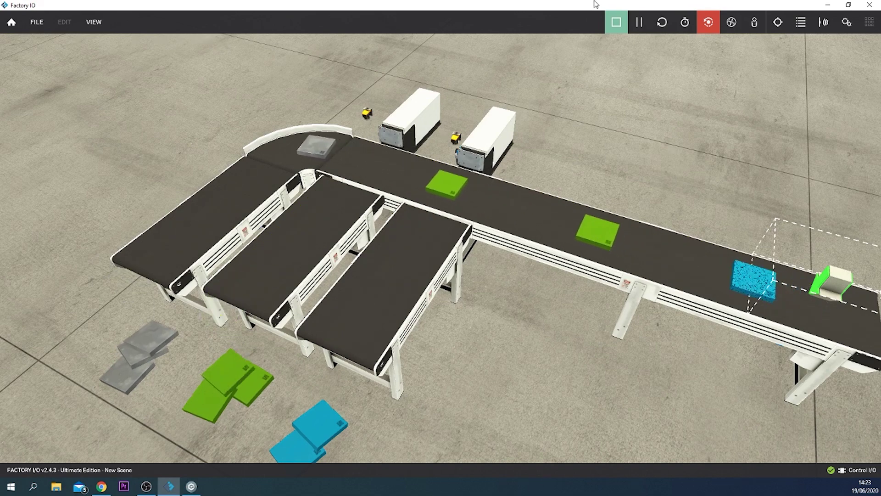
pyautogui.click(616, 21)
# Step: Place a vertical support post beside the conveyor end of the pusher nearer the emitter
pyautogui.moveTo(603, 115); pyautogui.dragTo(600, 166, button='middle')
pyautogui.moveTo(600, 166); pyautogui.dragTo(437, 144, button='right')
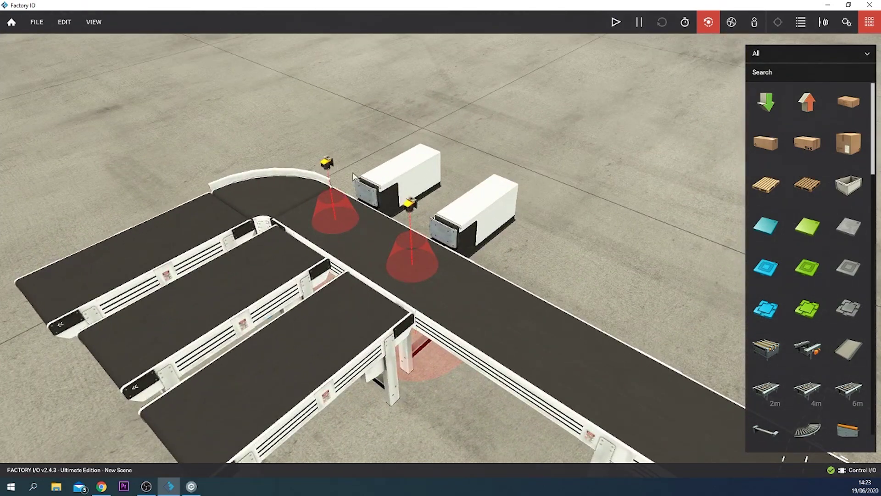
pyautogui.moveTo(606, 140); pyautogui.dragTo(540, 149, button='right')
pyautogui.scroll(1, 540, 149)
pyautogui.moveTo(540, 149); pyautogui.dragTo(688, 179, button='middle')
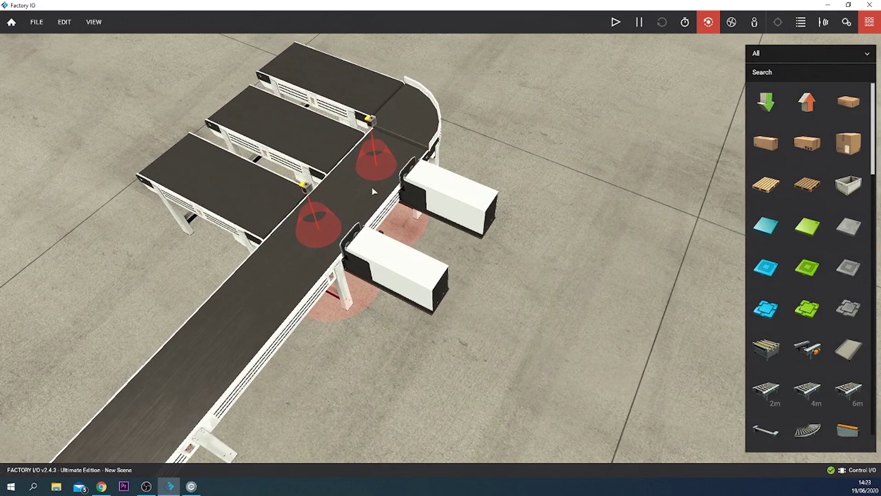
pyautogui.scroll(-15, 788, 266)
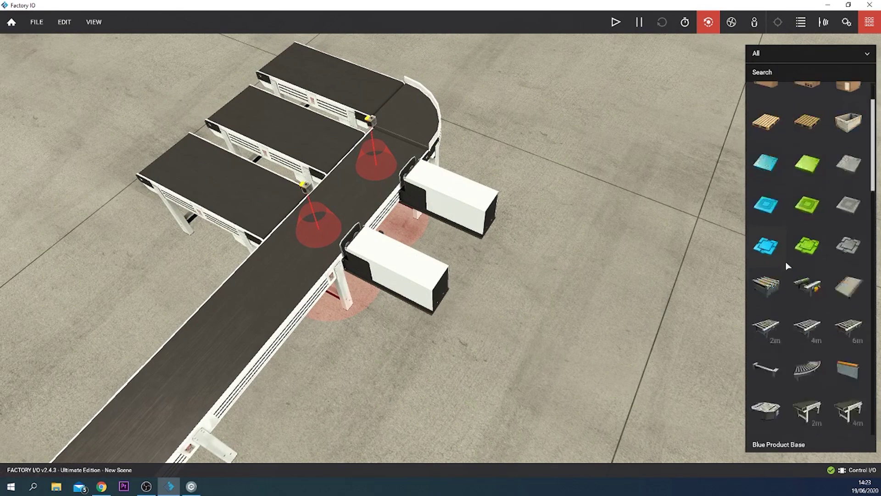
pyautogui.scroll(-3, 788, 265)
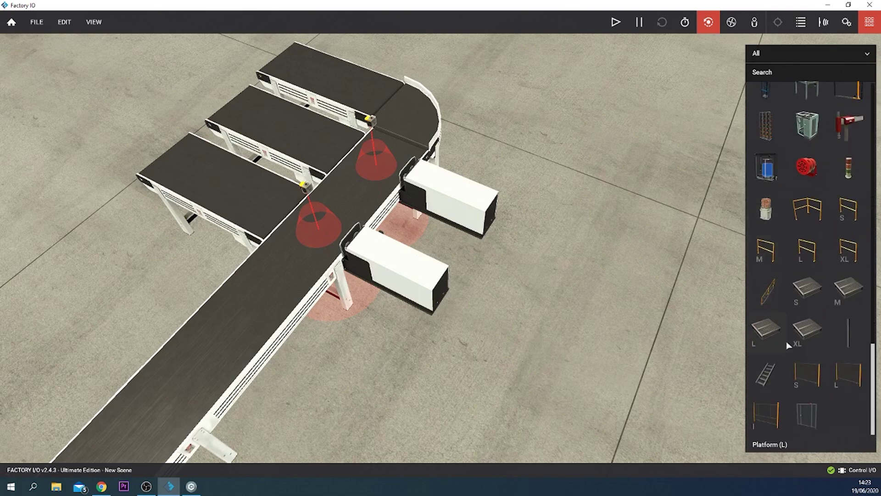
pyautogui.moveTo(861, 342); pyautogui.dragTo(366, 317)
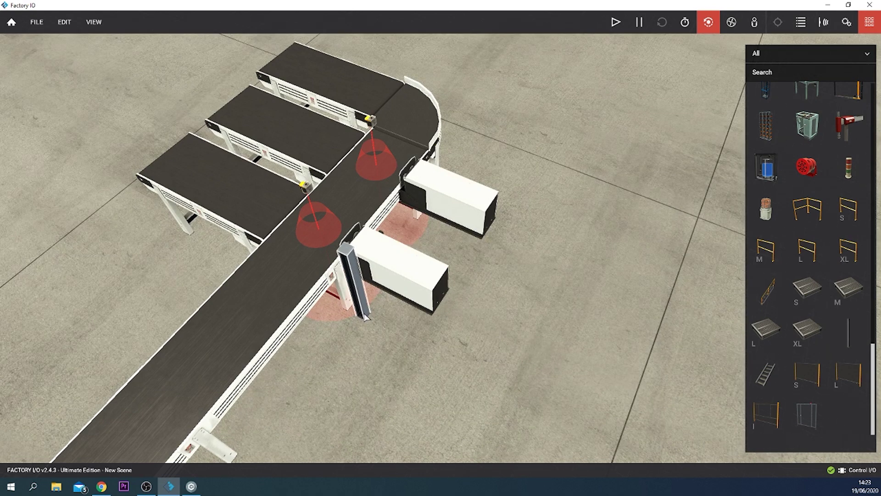
# Step: Paste three more support posts so both pushers have one at the conveyor end and one at the back end
pyautogui.hotkey('ctrl', 'v')
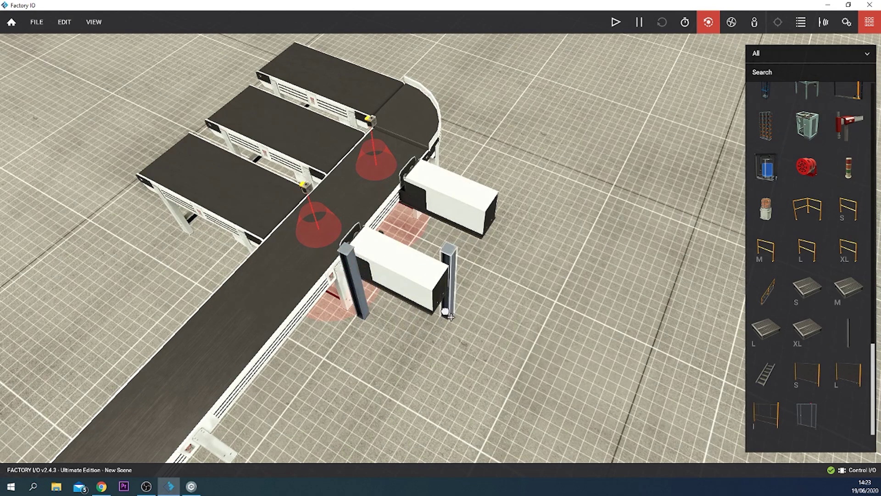
pyautogui.click(451, 316)
pyautogui.hotkey('ctrl', 'v')
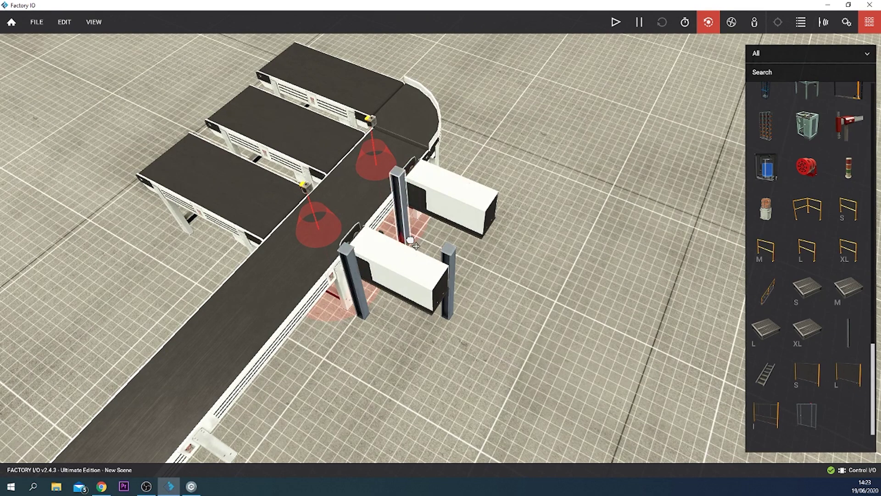
pyautogui.click(416, 245)
pyautogui.moveTo(465, 225); pyautogui.dragTo(488, 248)
# Step: Paste another post beside the pushers, raise it above the floor and roll it to lie horizontally as a beam
pyautogui.hotkey('ctrl', 'v')
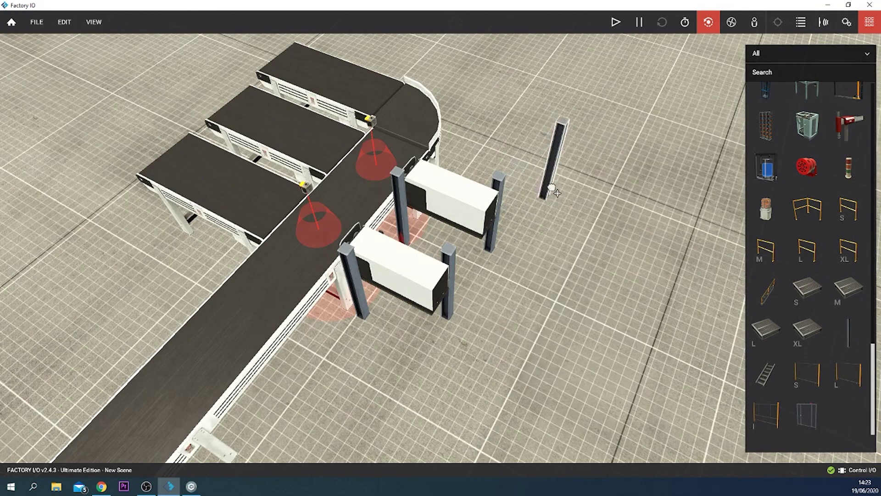
pyautogui.press('v')
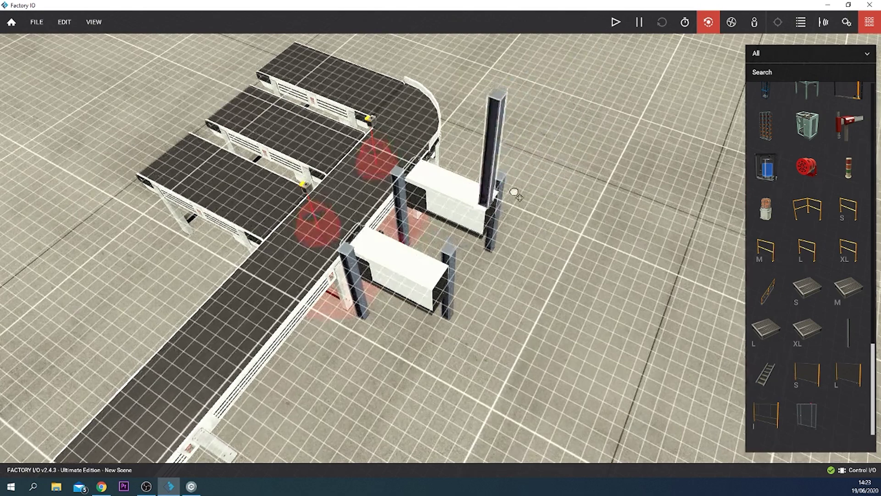
pyautogui.click(542, 191)
pyautogui.rightClick(540, 186)
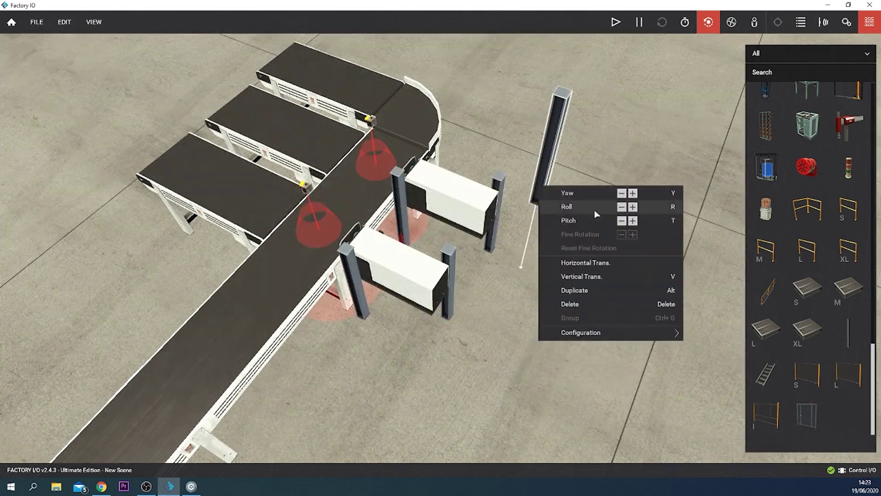
pyautogui.click(627, 209)
# Step: Move the horizontal beam over the main conveyor so it runs alongside the two vision sensors
pyautogui.moveTo(527, 167); pyautogui.dragTo(336, 161)
pyautogui.moveTo(336, 161); pyautogui.dragTo(437, 176, button='right')
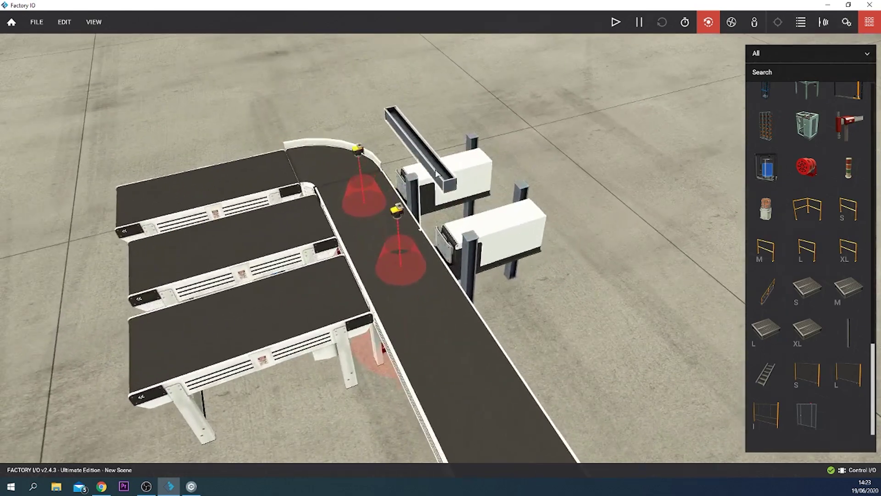
pyautogui.moveTo(436, 173); pyautogui.dragTo(395, 203)
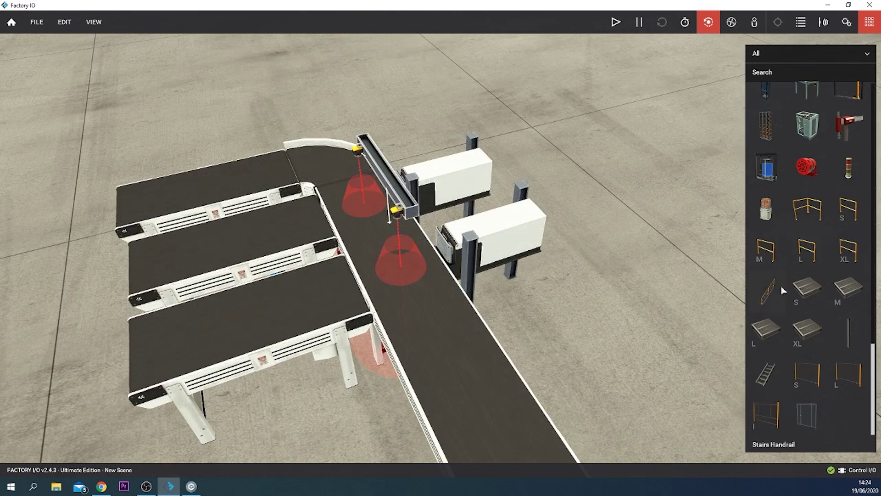
# Step: Copy the sensor beam, turn the copy perpendicular to it and position it between the two pushers as a cross beam
pyautogui.scroll(5, 791, 296)
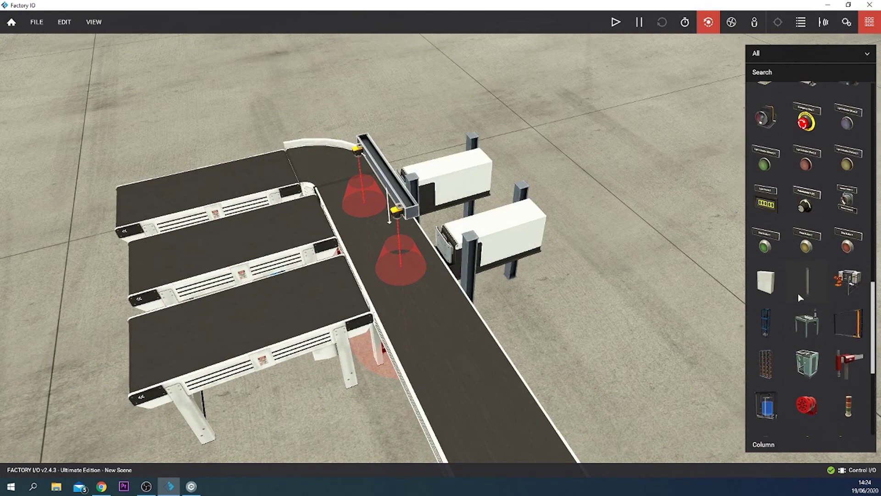
pyautogui.moveTo(627, 202); pyautogui.dragTo(415, 142, button='right')
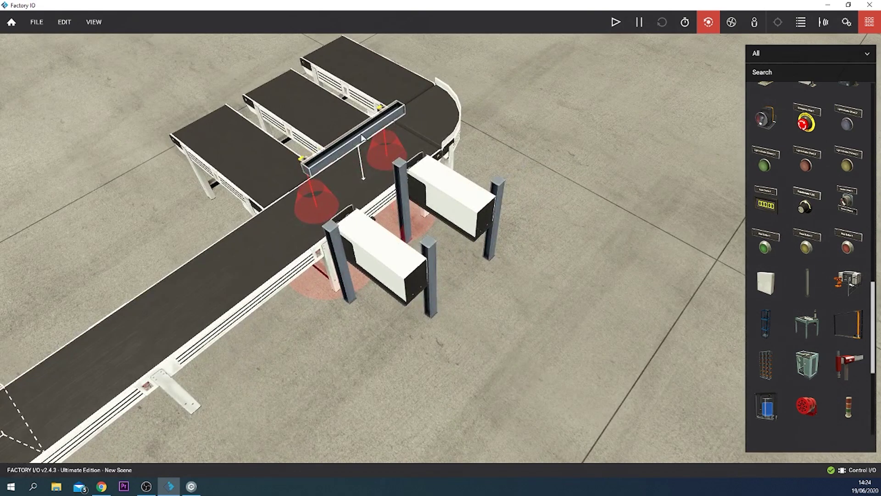
pyautogui.keyDown('alt'); pyautogui.moveTo(362, 135); pyautogui.dragTo(398, 171); pyautogui.keyUp('alt')
pyautogui.rightClick(401, 189)
pyautogui.click(495, 197)
pyautogui.press('v')
pyautogui.moveTo(593, 207); pyautogui.dragTo(410, 248, button='right')
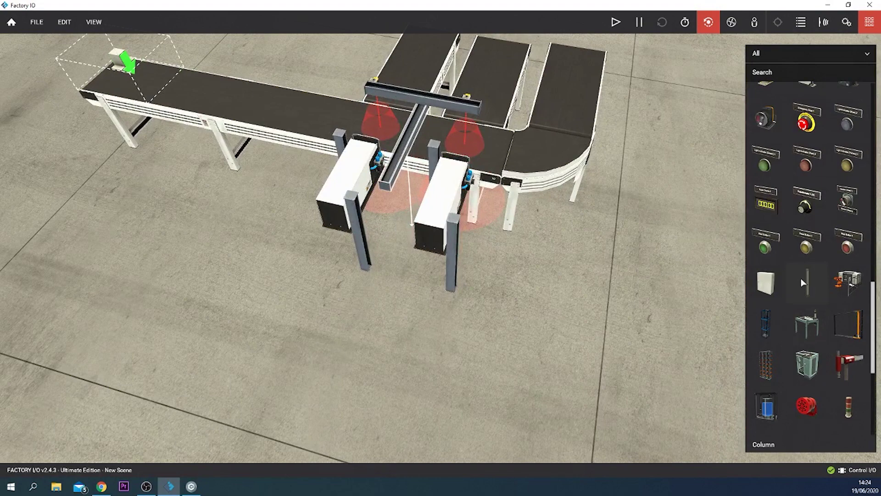
# Step: Place two Column parts between the pushers to support the cross beam, and start the simulation
pyautogui.moveTo(804, 282); pyautogui.dragTo(407, 262)
pyautogui.scroll(-3, 274, 225)
pyautogui.moveTo(274, 225); pyautogui.dragTo(520, 284, button='right')
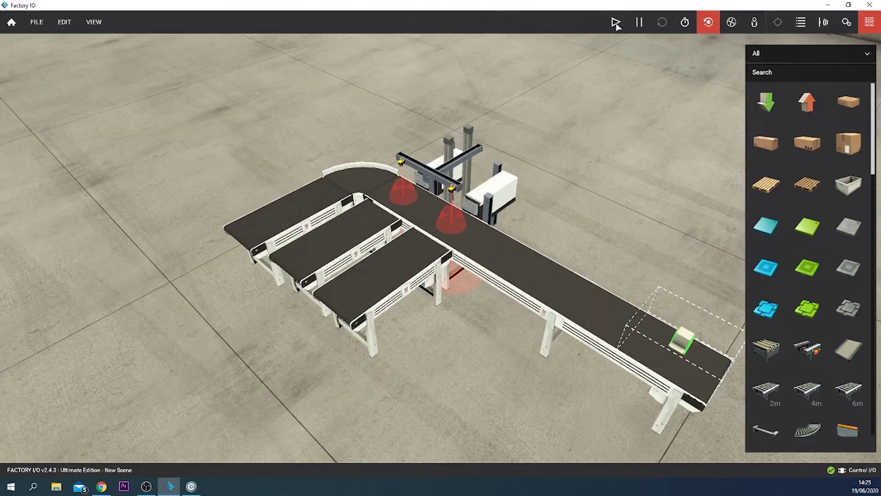
pyautogui.click(617, 22)
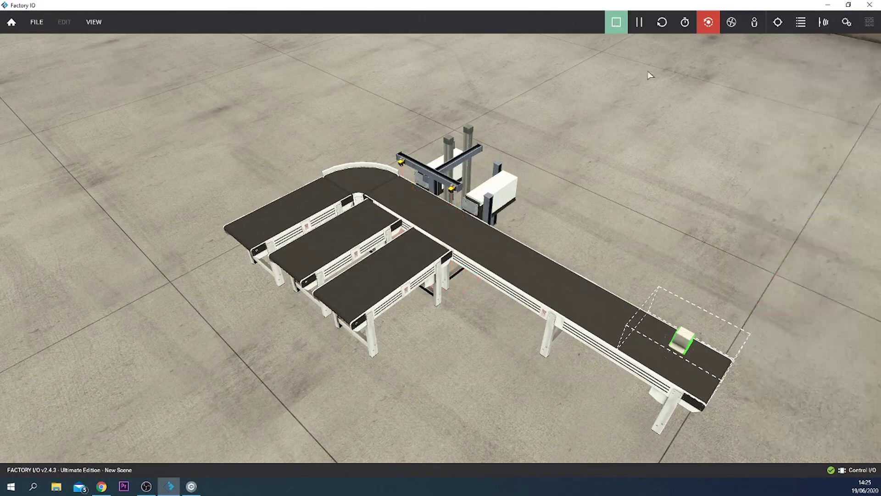